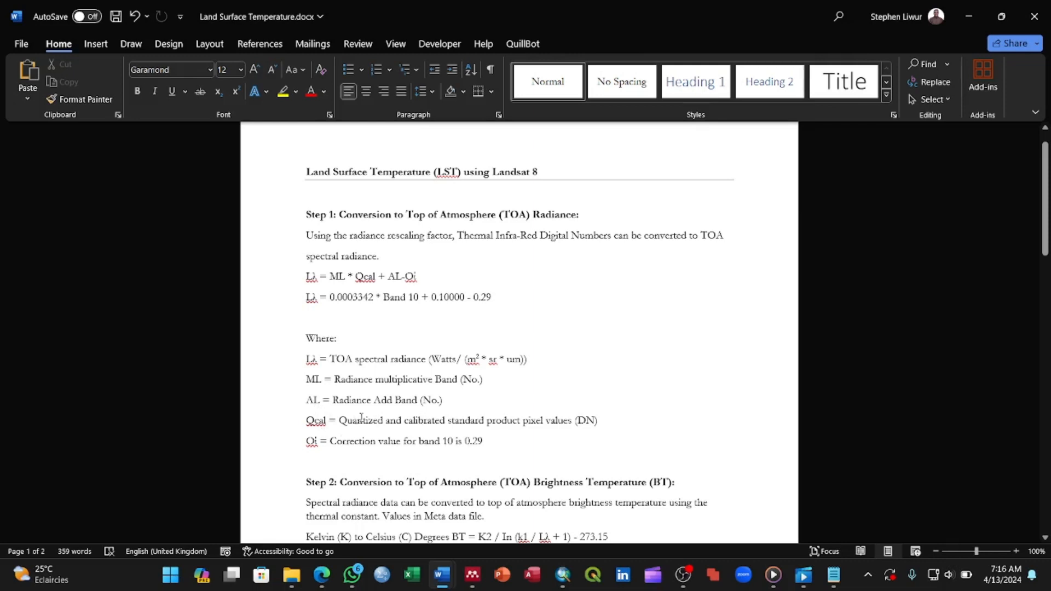
Step: Switch from the Word notes to ArcMap and add West Gonja Damongo.shp to the map
scroll(362, 418, "down", 1)
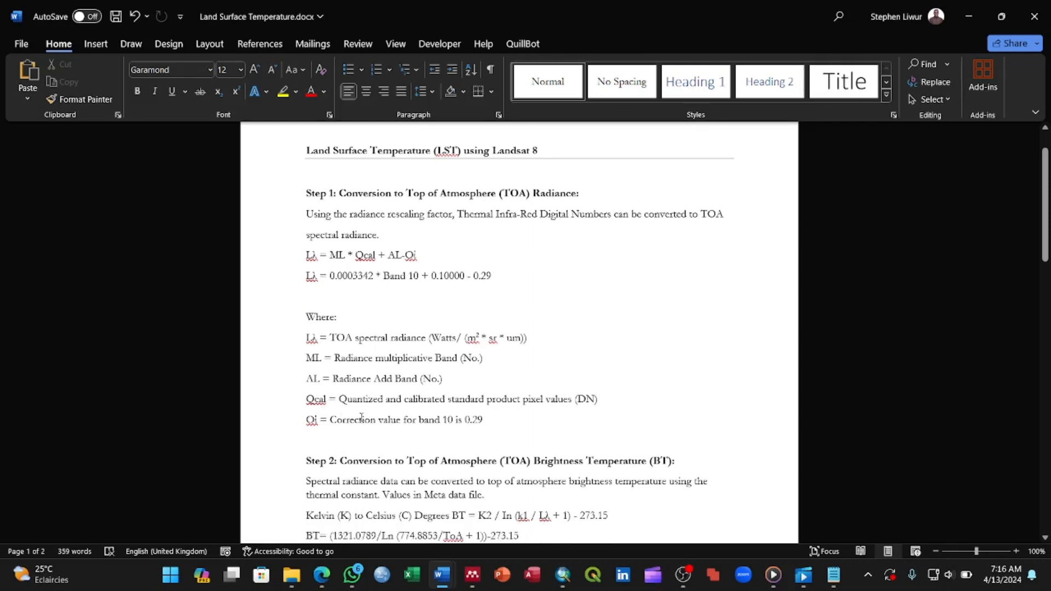
left_click(966, 18)
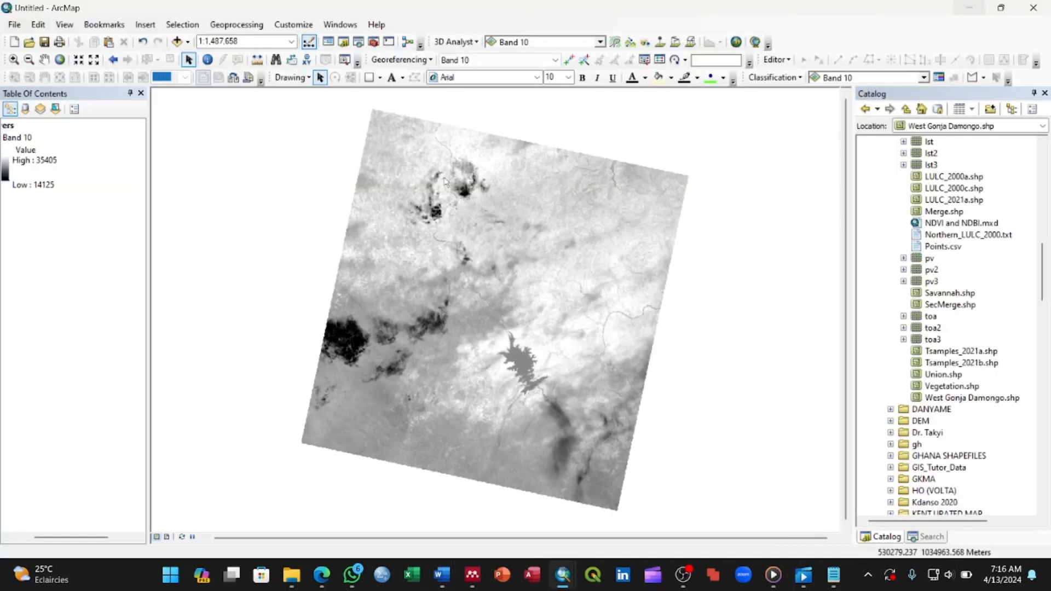
left_click(959, 399)
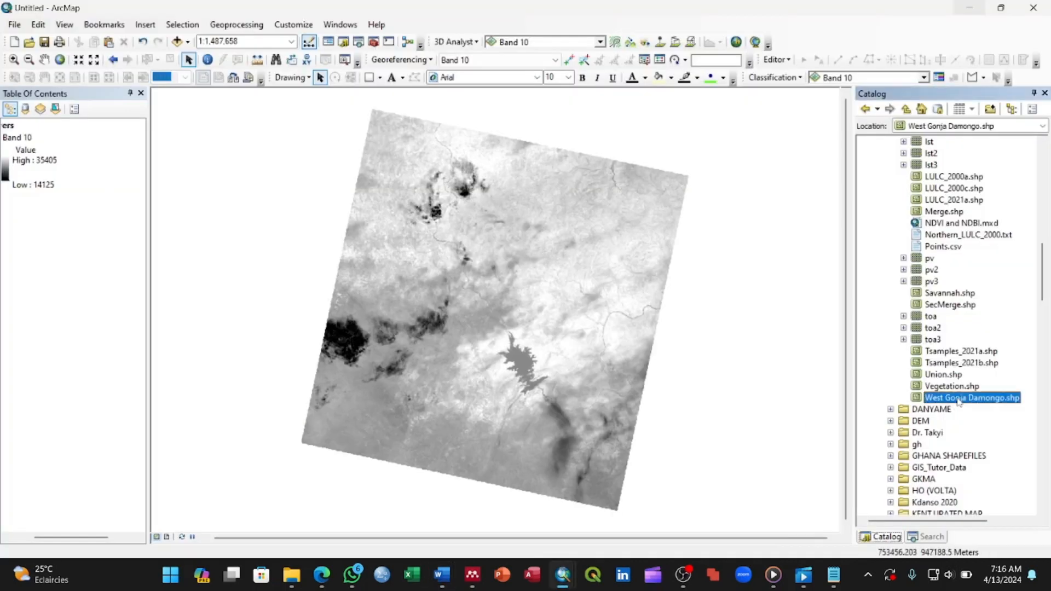
left_click_drag(958, 399, 707, 373)
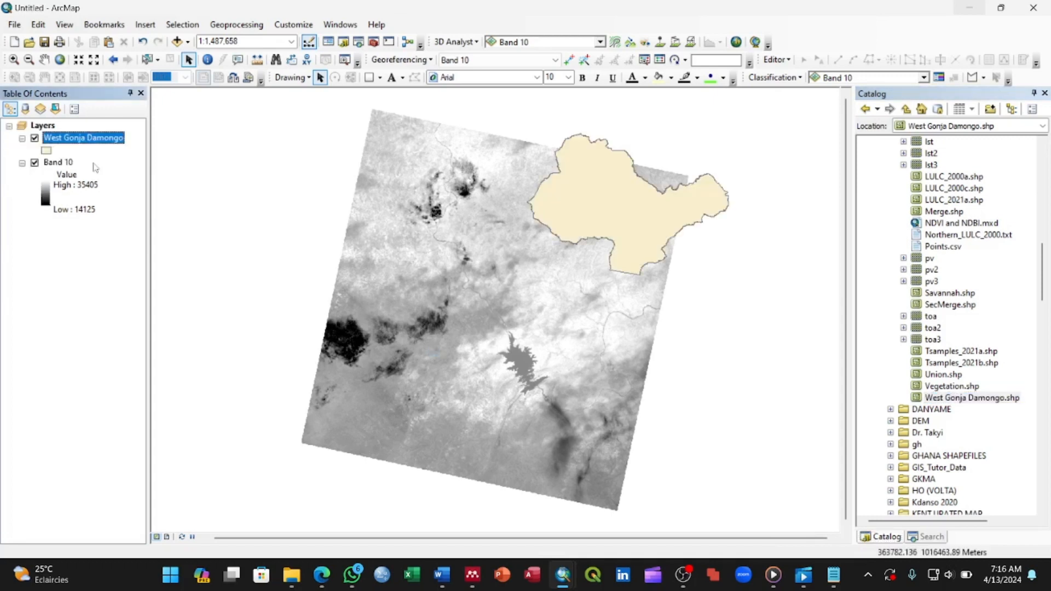
Step: Change the West Gonja Damongo layer's symbol to the Hollow style
left_click(46, 149)
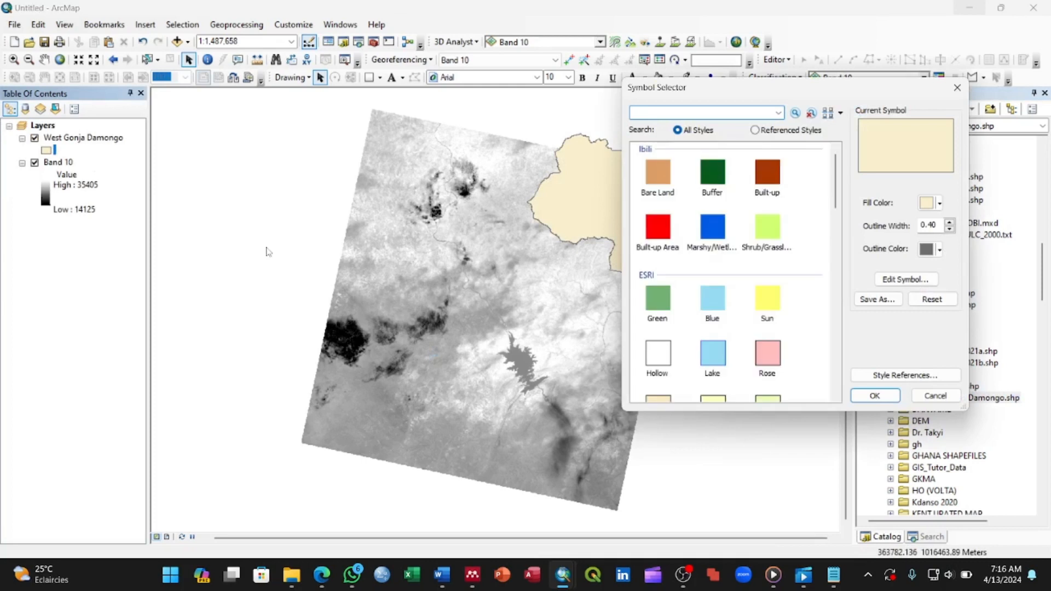
left_click(674, 371)
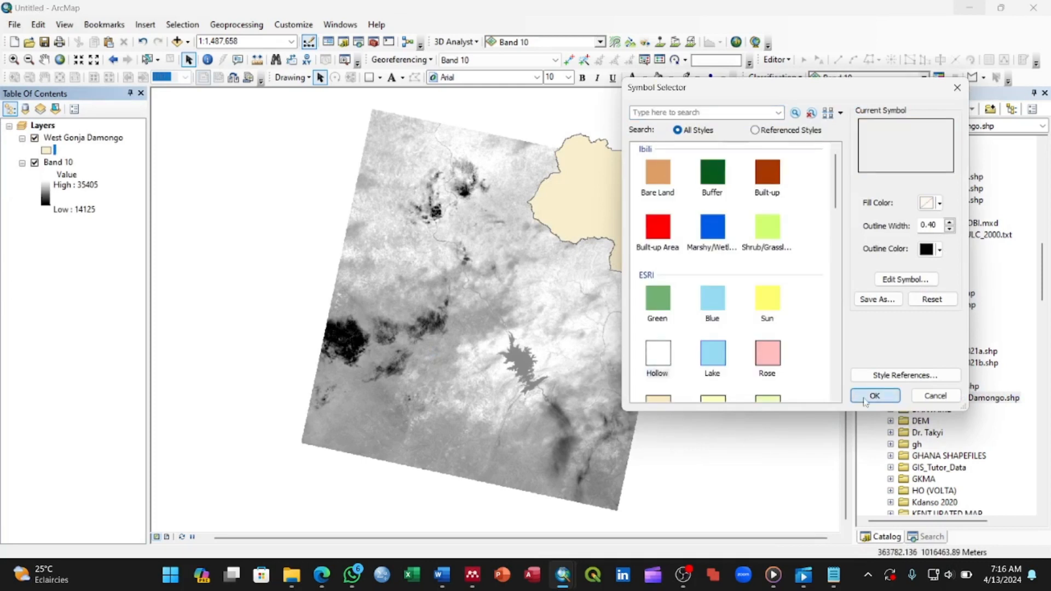
left_click(875, 396)
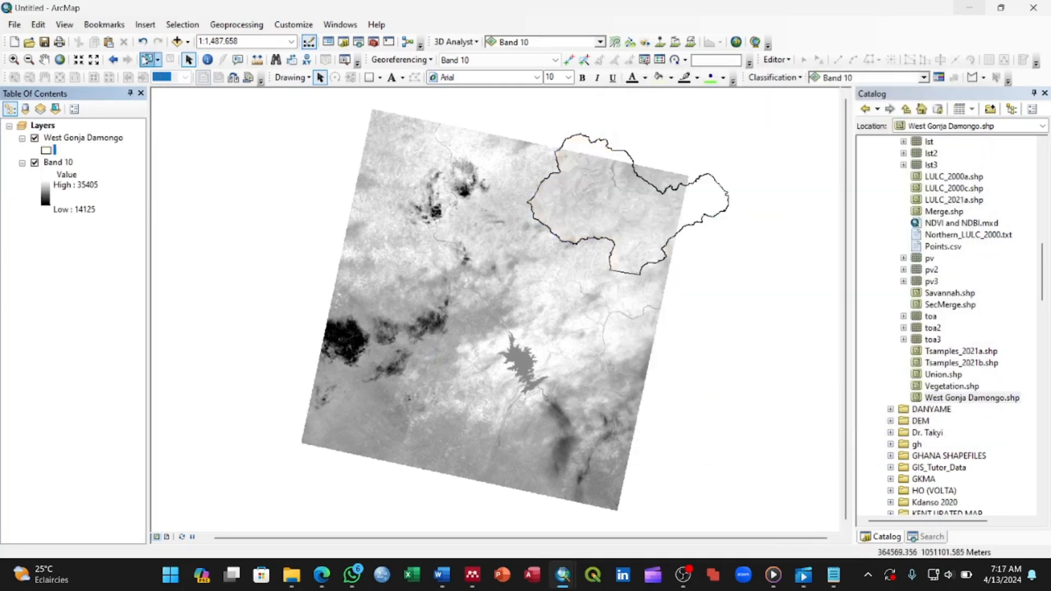
Step: Select the West Gonja Damongo polygon and clip the Band 10 raster to it with the Image Analysis Clip function
left_click(545, 173)
left_click(339, 24)
left_click(367, 133)
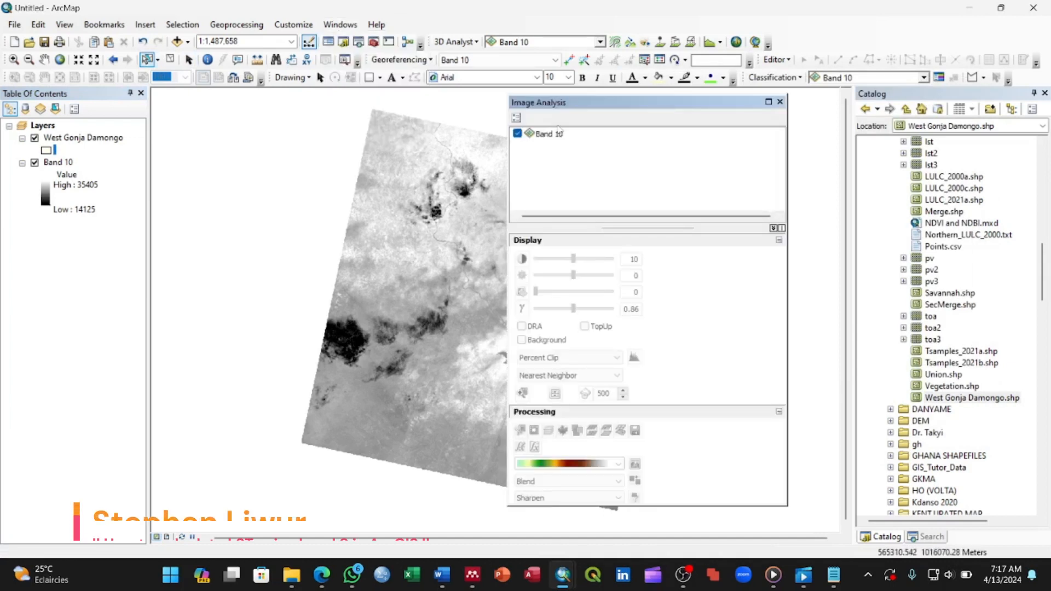
left_click(550, 134)
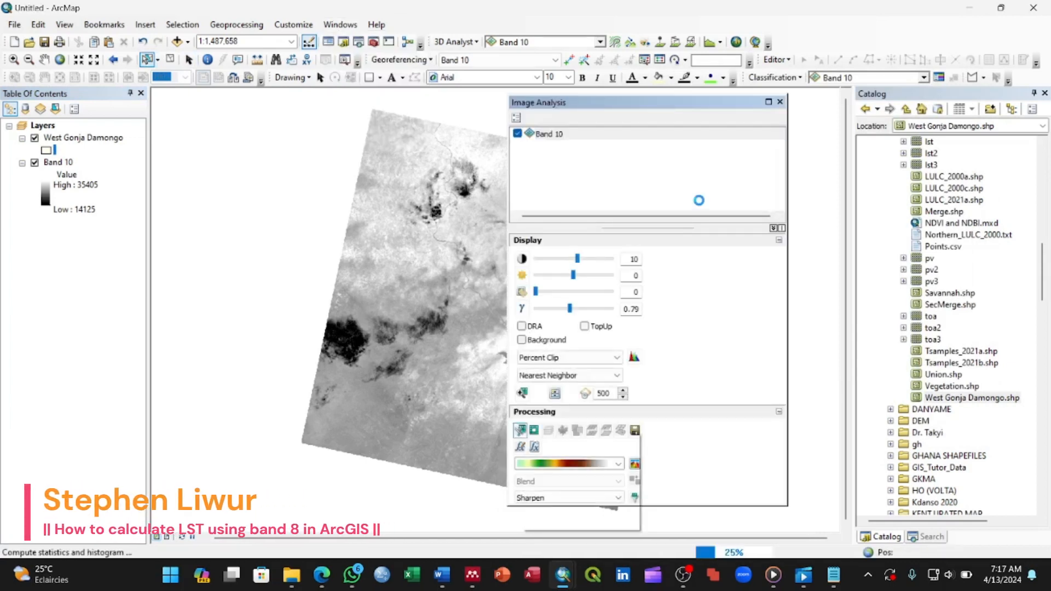
left_click(520, 430)
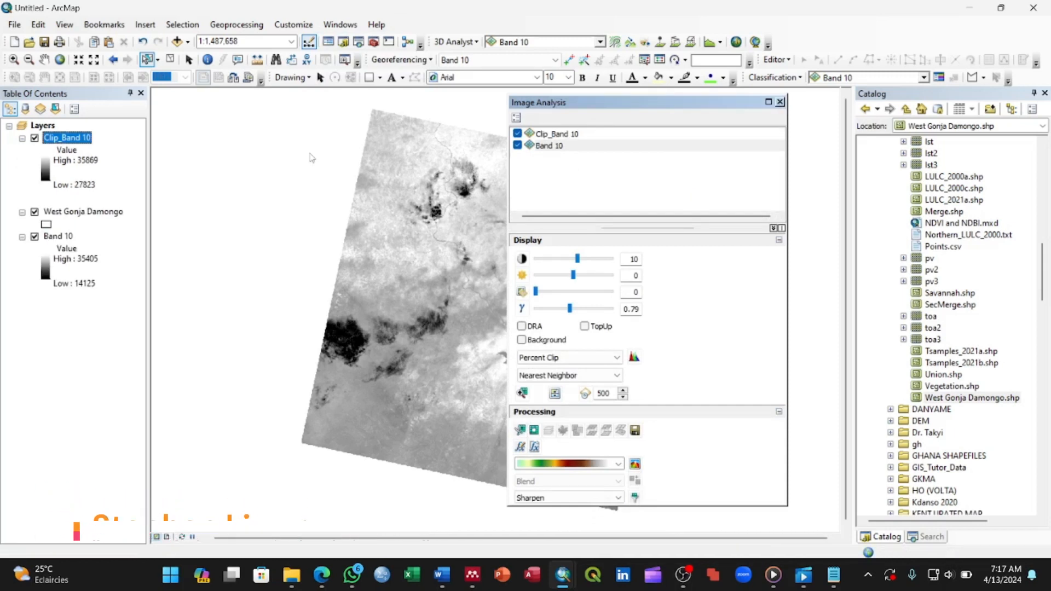
Step: Hide the original unclipped Band 10 layer
left_click(35, 238)
left_click(34, 237)
right_click(59, 236)
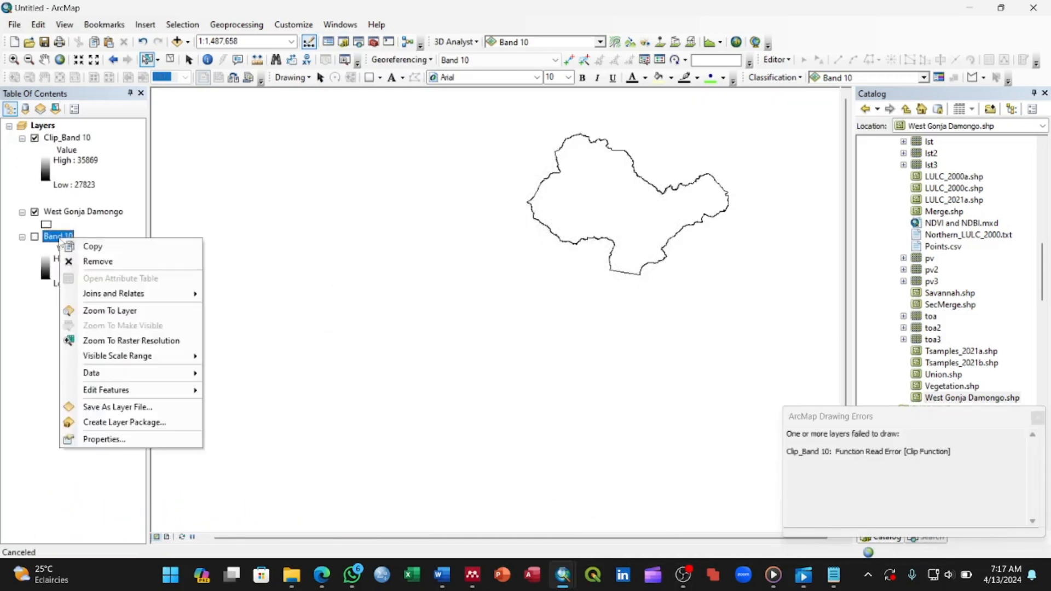
left_click(36, 245)
left_click(34, 237)
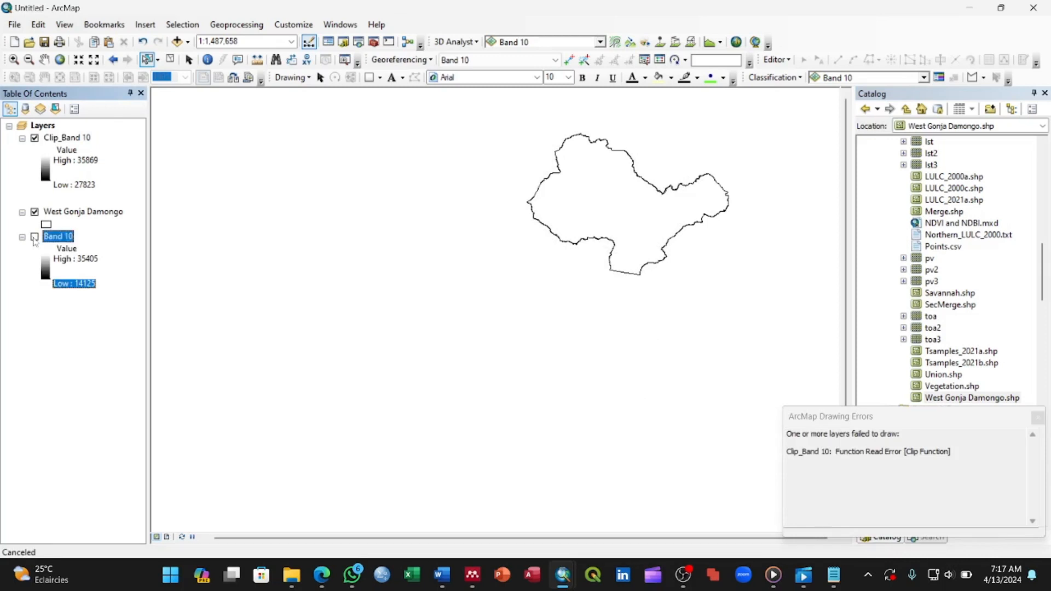
left_click(34, 237)
left_click(34, 237)
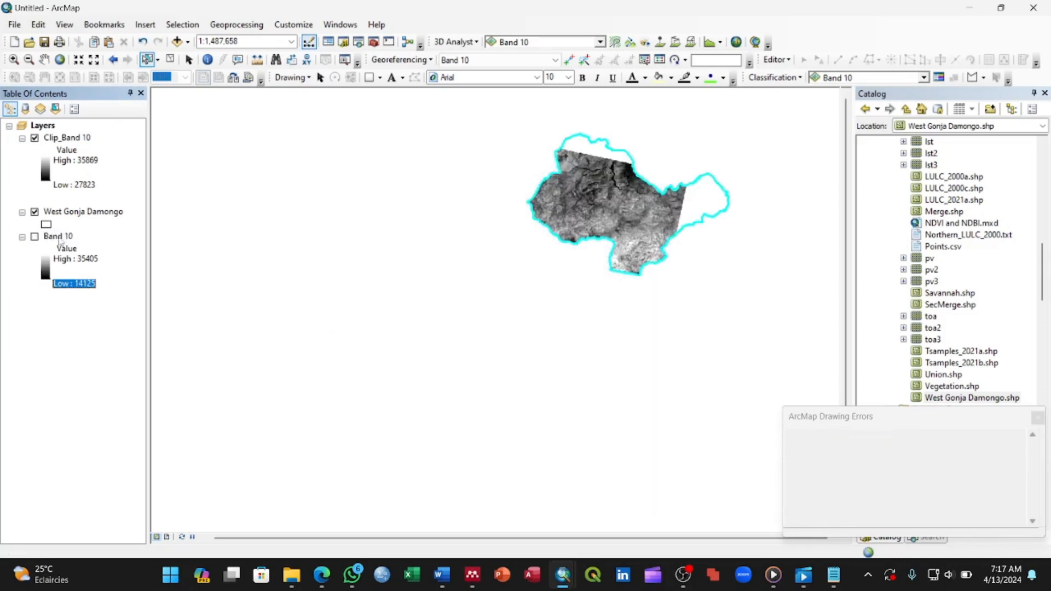
Step: Remove the original unclipped Band 10 layer from the map
left_click(60, 241)
key("Delete")
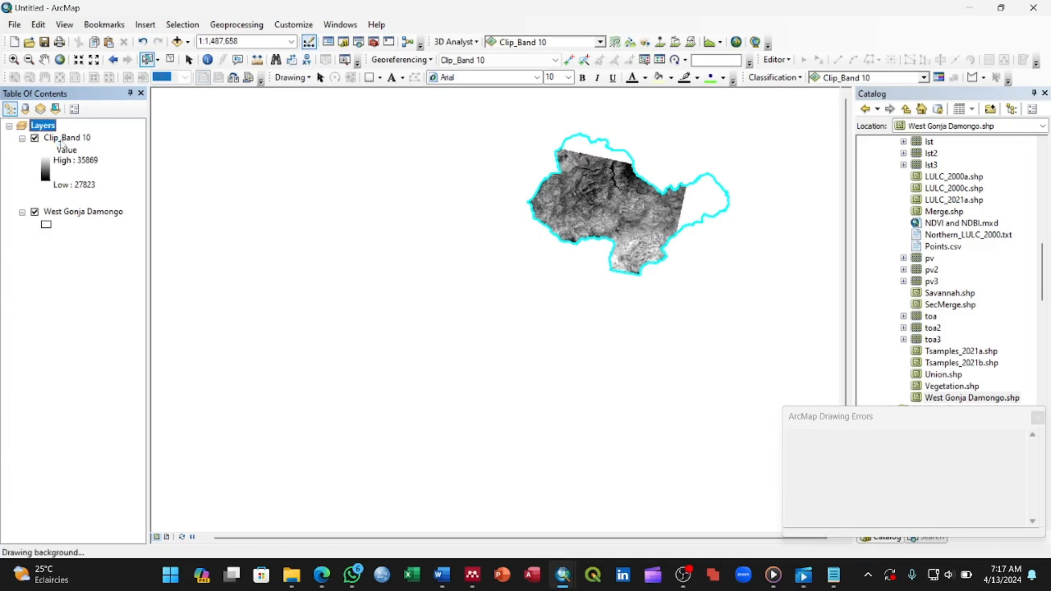
Step: Rename the Clip_Band 10 layer as Band 10
left_click(61, 138)
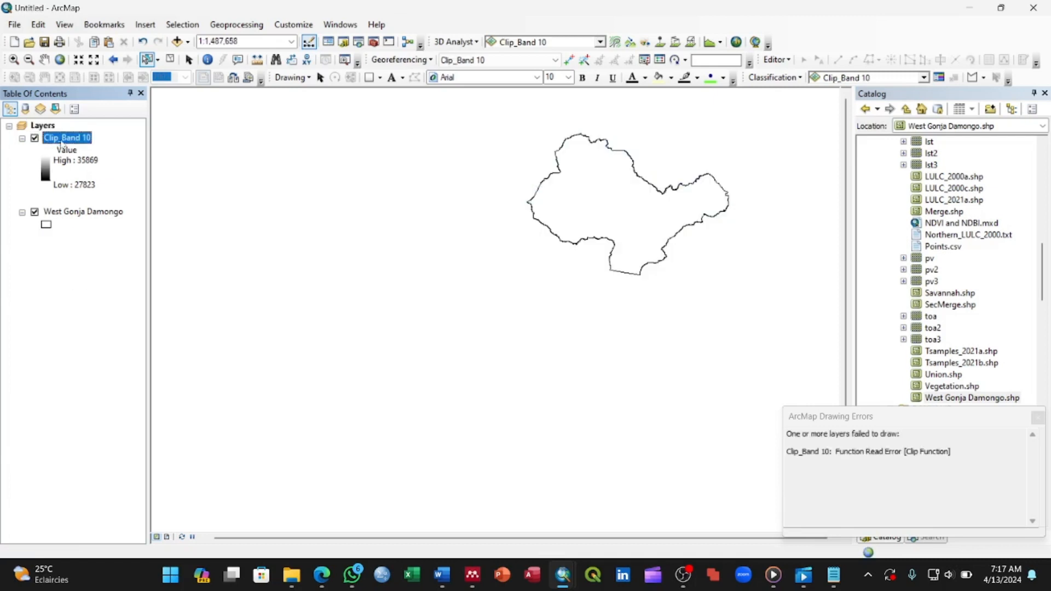
left_click(61, 140)
key("BackSpace")
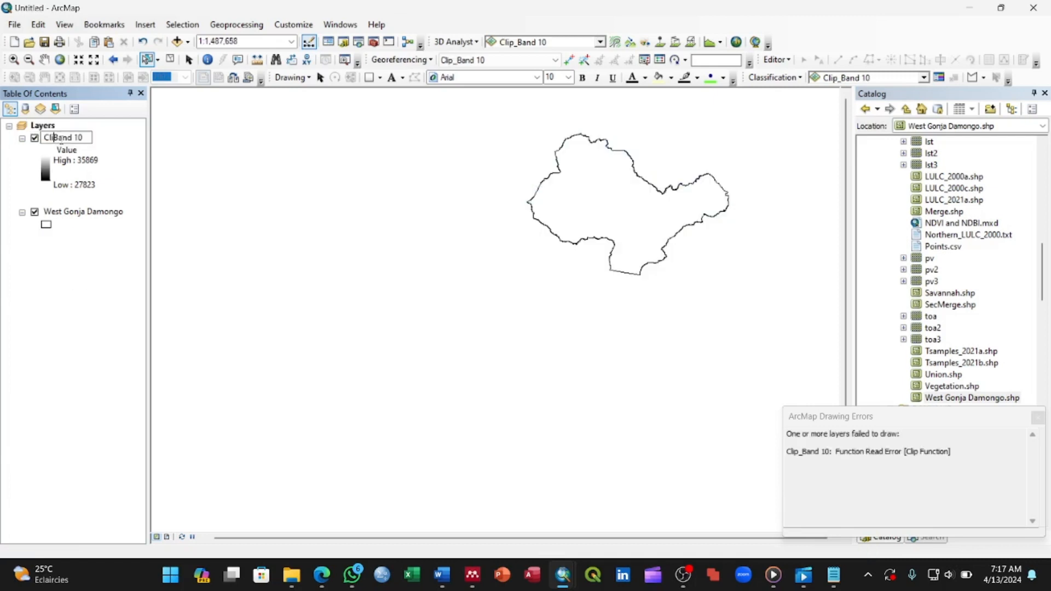
key("BackSpace")
key("BackSpace")
key("BackSpace")
key("BackSpace")
key("Return")
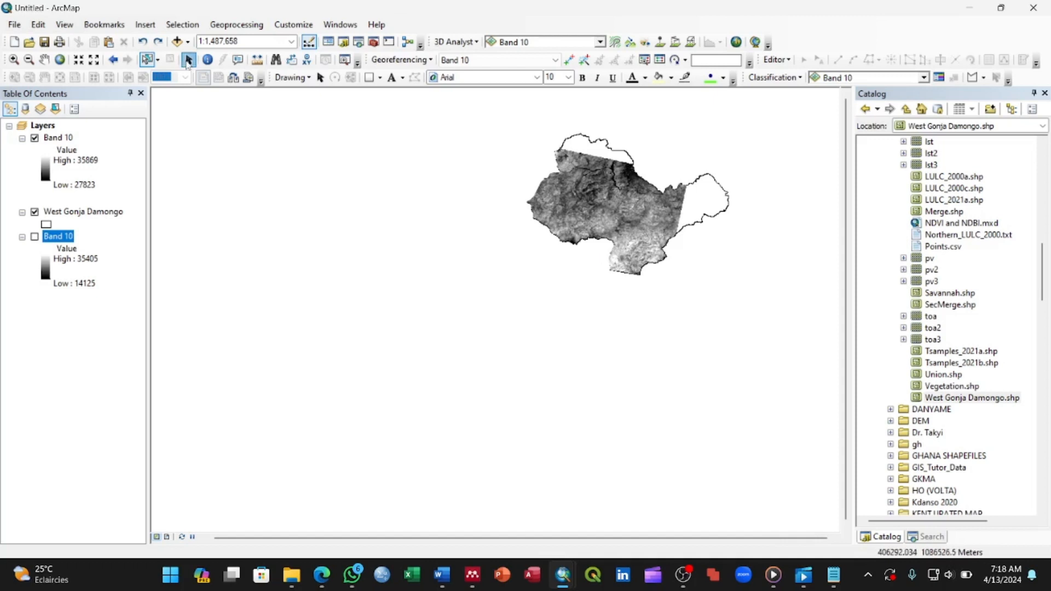
Step: Open the Raster Calculator from the Spatial Analyst Map Algebra toolset, with the clipped Band 10 layer selected
left_click(188, 61)
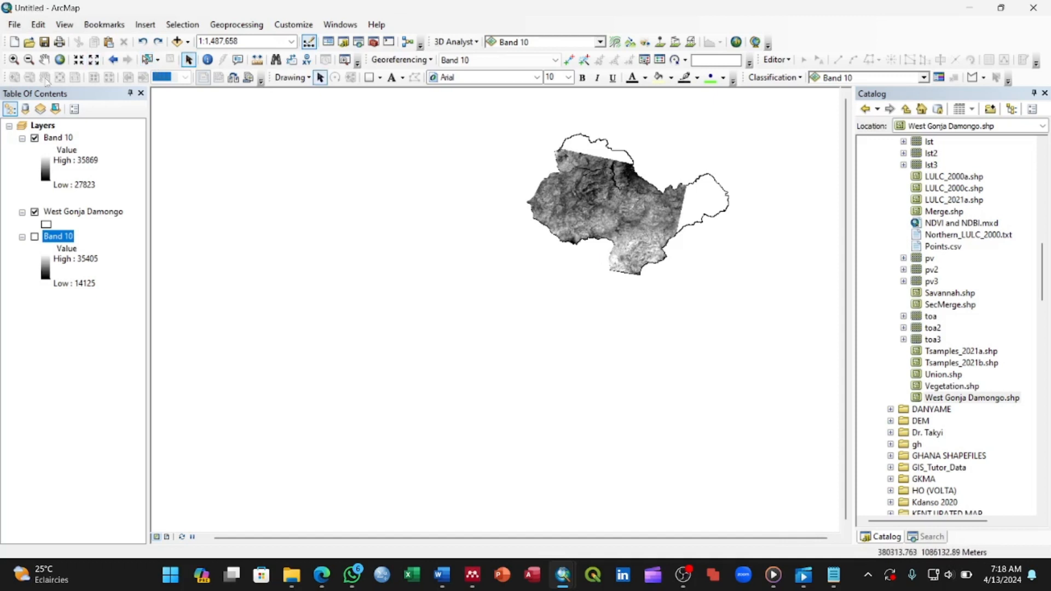
left_click(43, 59)
left_click_drag(613, 226, 514, 284)
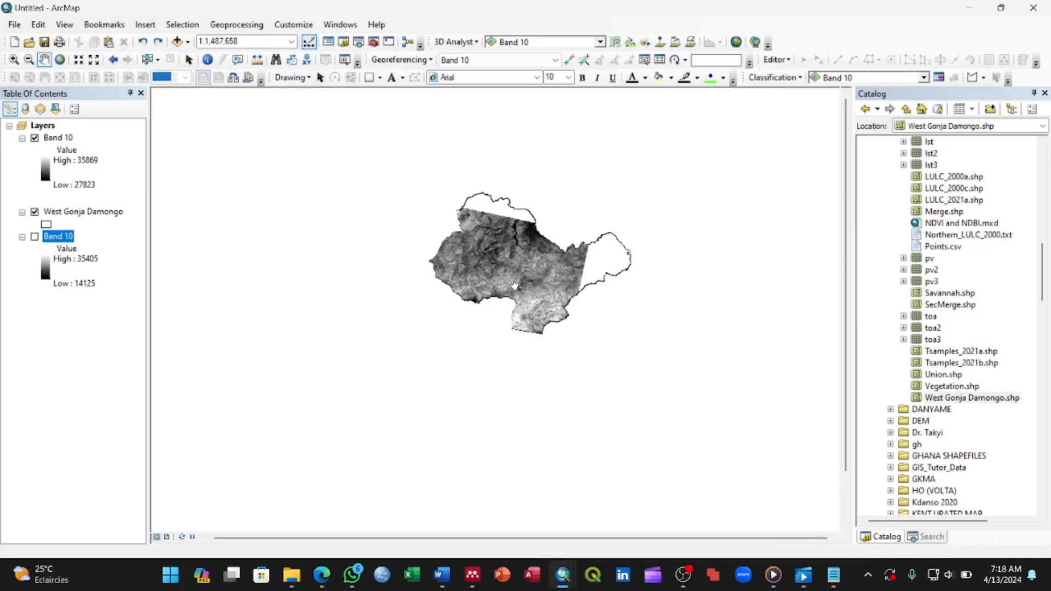
left_click(373, 42)
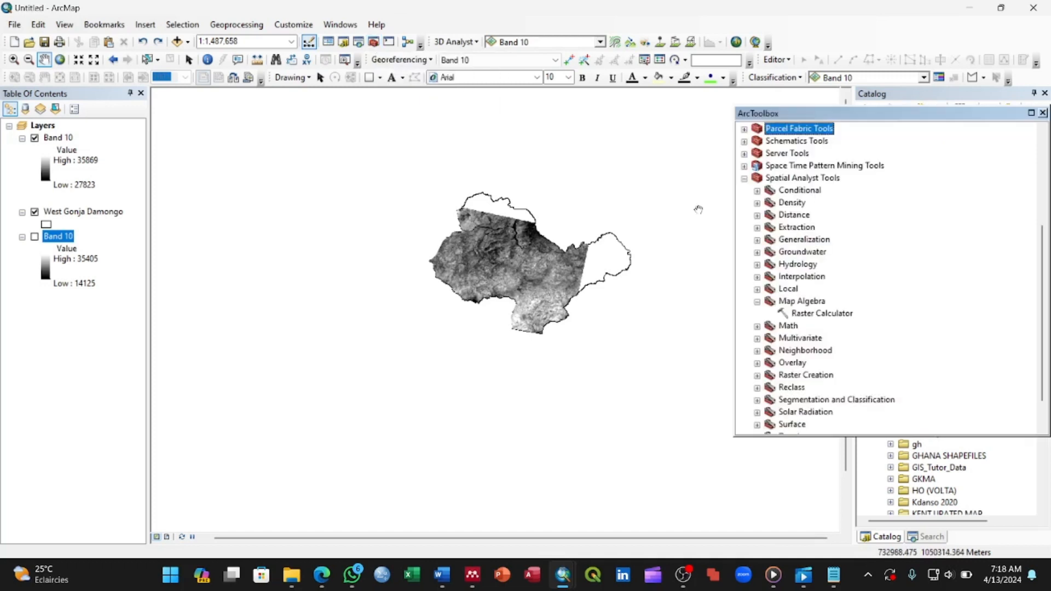
left_click(809, 314)
double_click(808, 314)
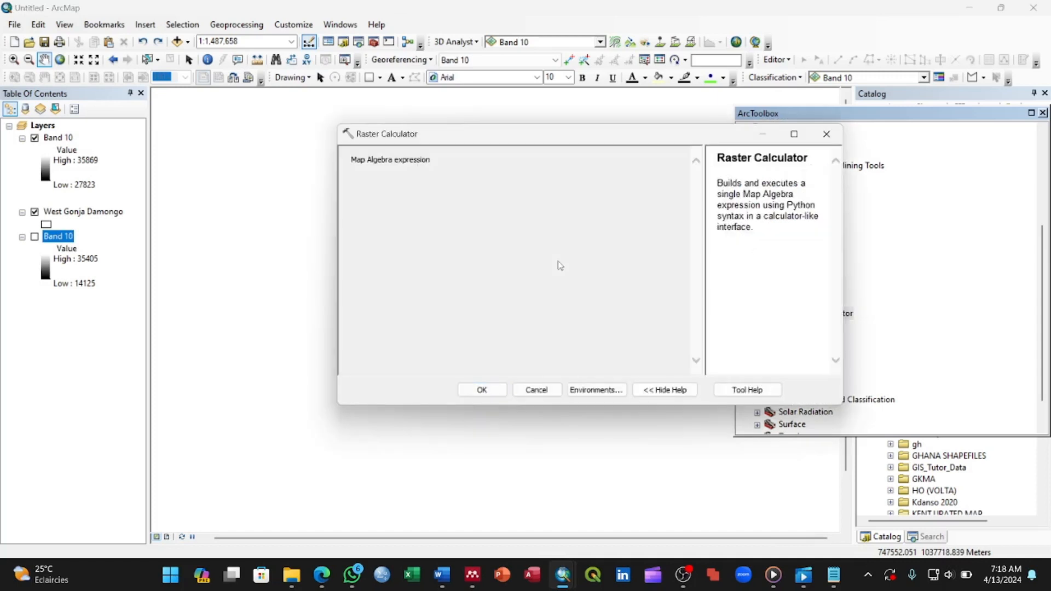
left_click(69, 139)
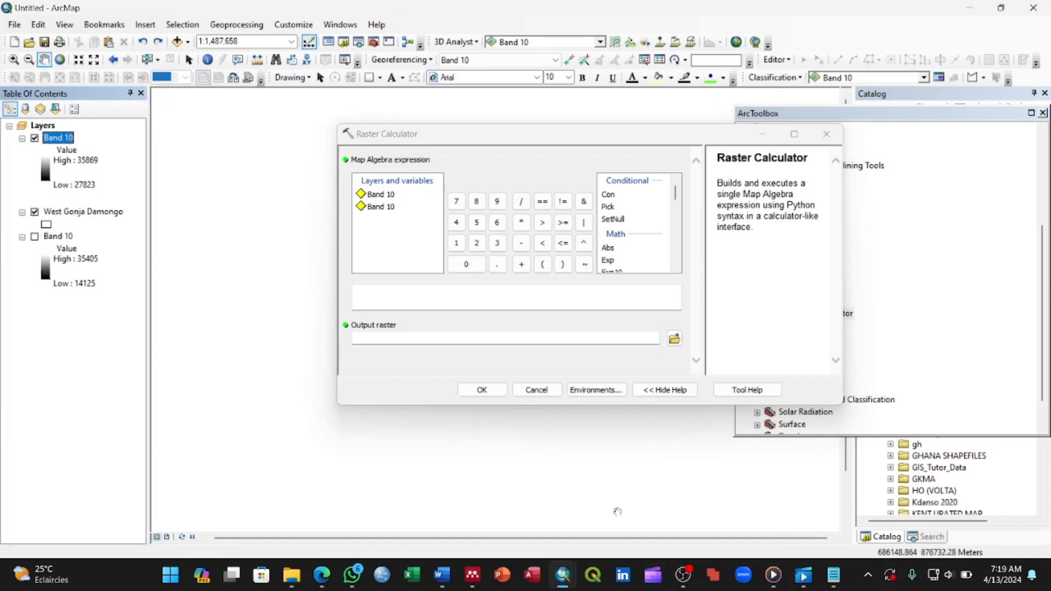
Step: Review the TOA radiance formula in the Word notes and look up Band 10's radiance multiplicative and additive values in the Notepad metadata file
mouse_move(441, 574)
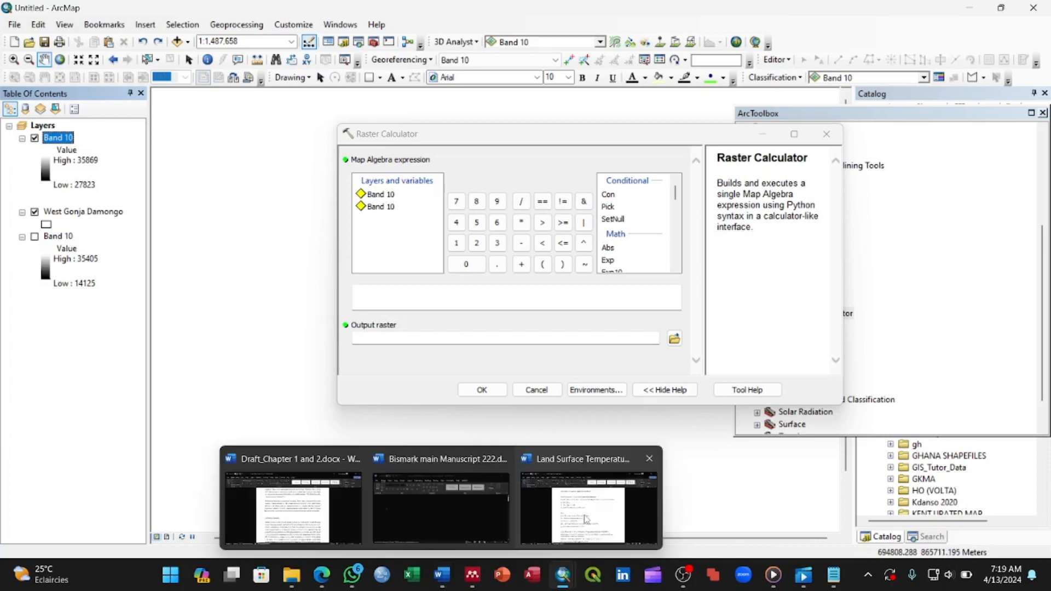
left_click(585, 519)
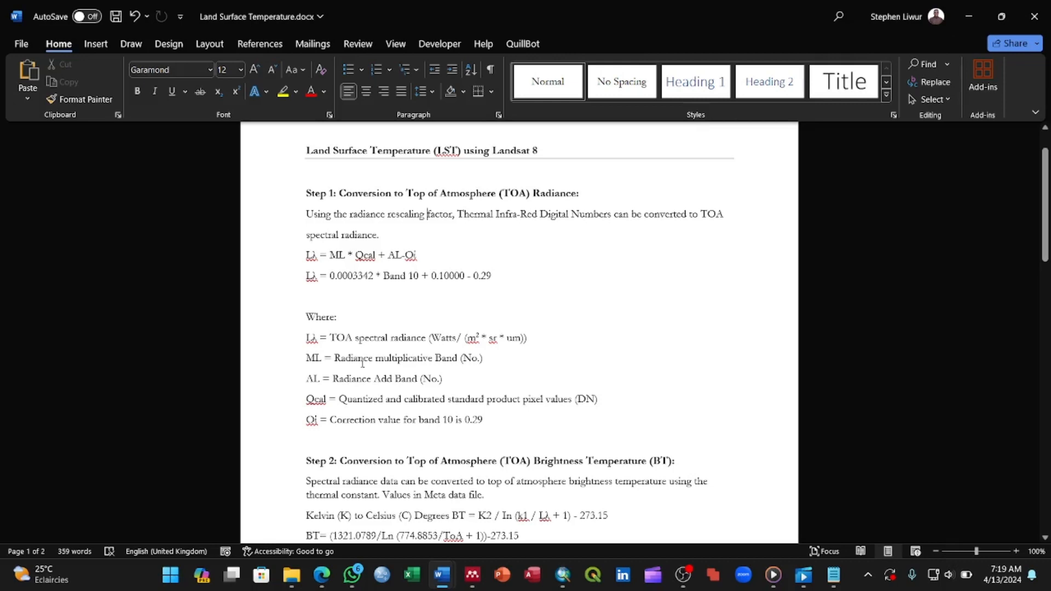
left_click(833, 575)
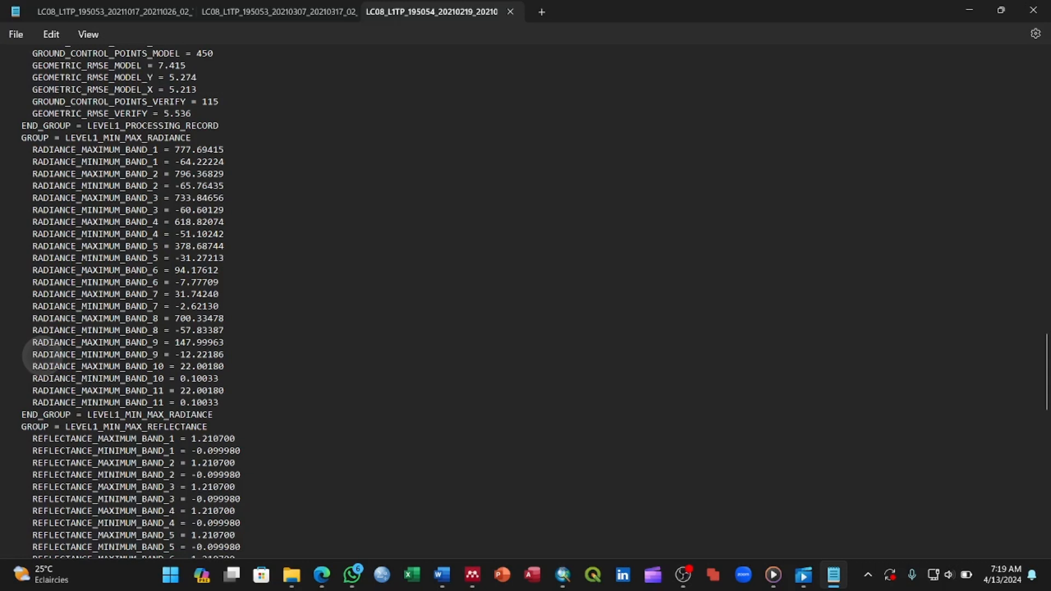
scroll(37, 356, "down", 20)
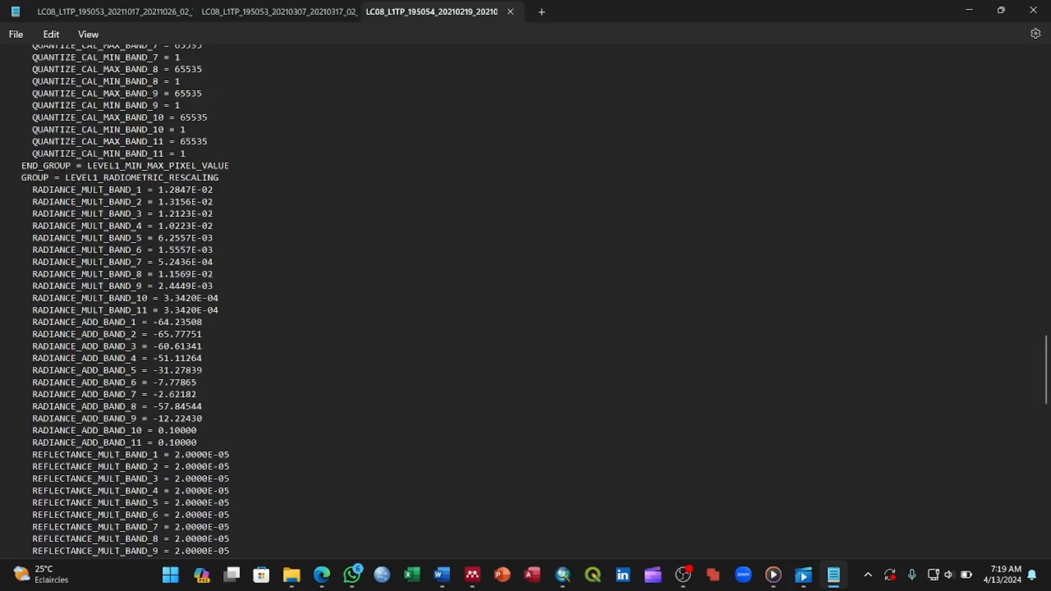
scroll(525, 301, "down", 1)
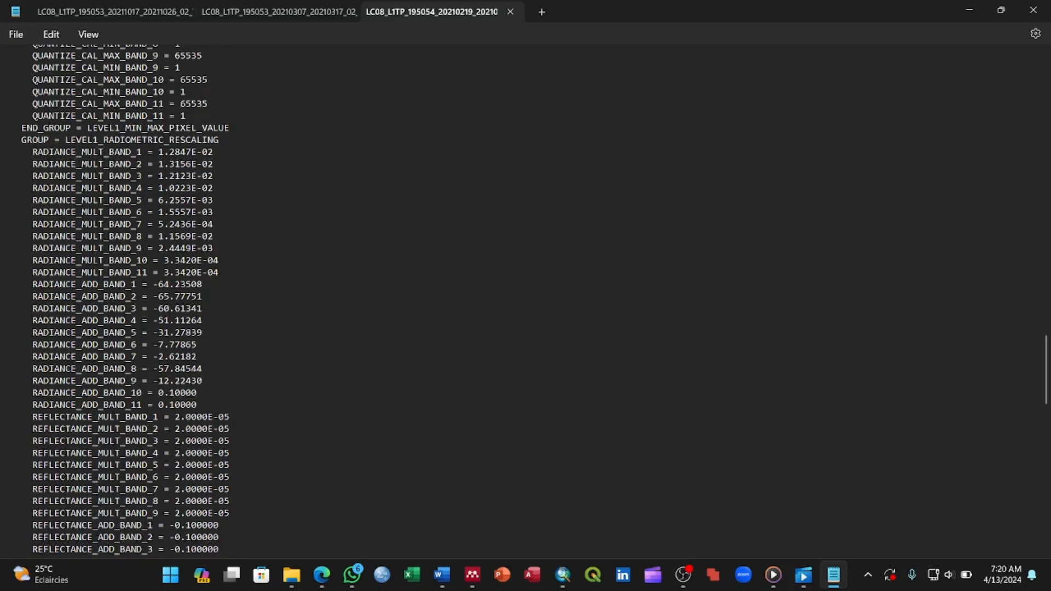
key("alt+Tab")
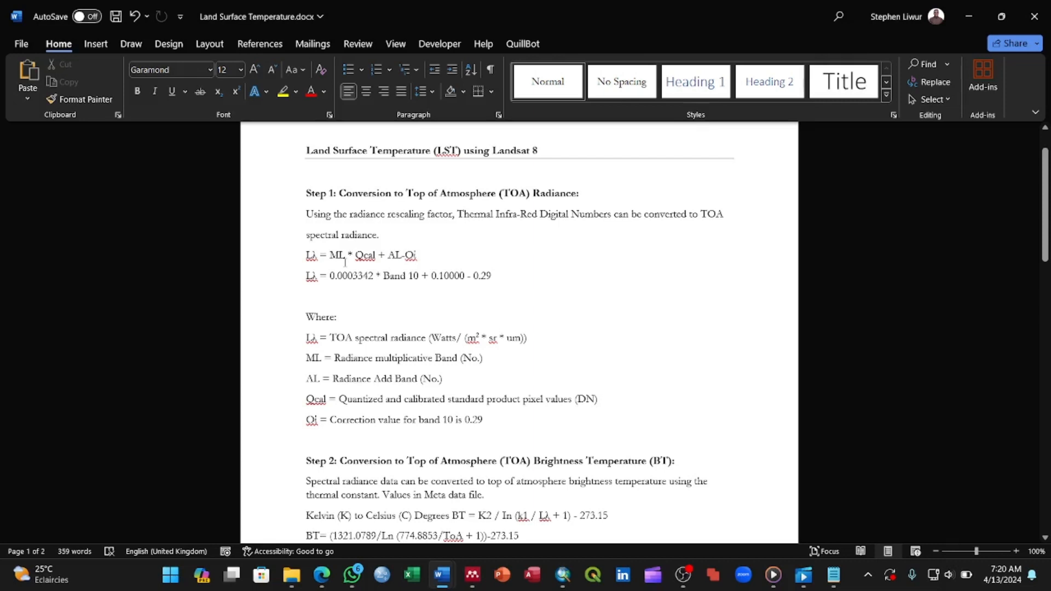
Step: Return to ArcMap and enter the TOA radiance expression 0.0003342 * "Band 10" + 0.10000 - 0.29 in the Raster Calculator
key("alt+Tab")
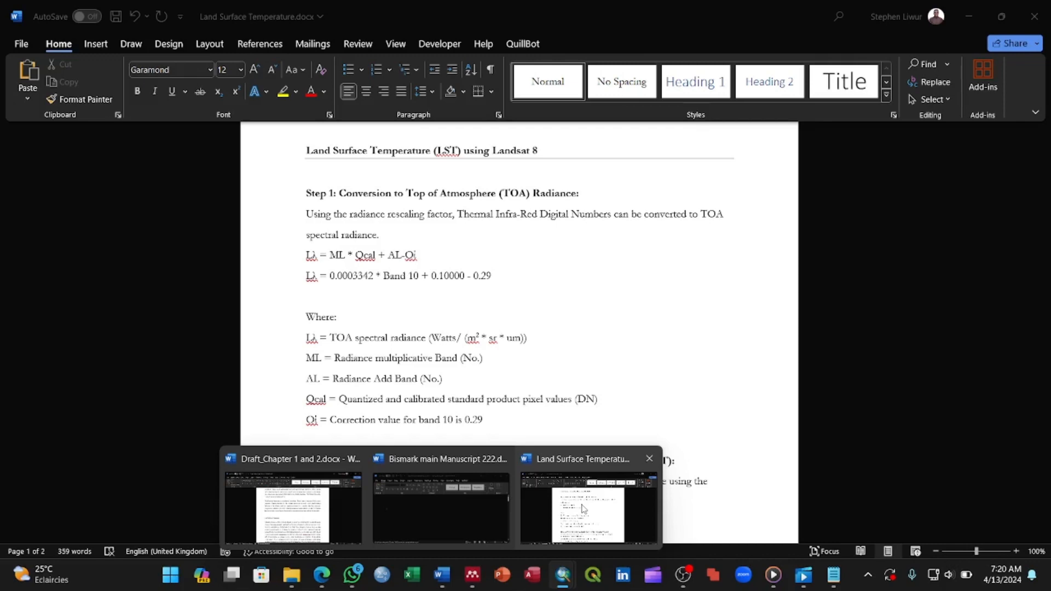
mouse_move(845, 524)
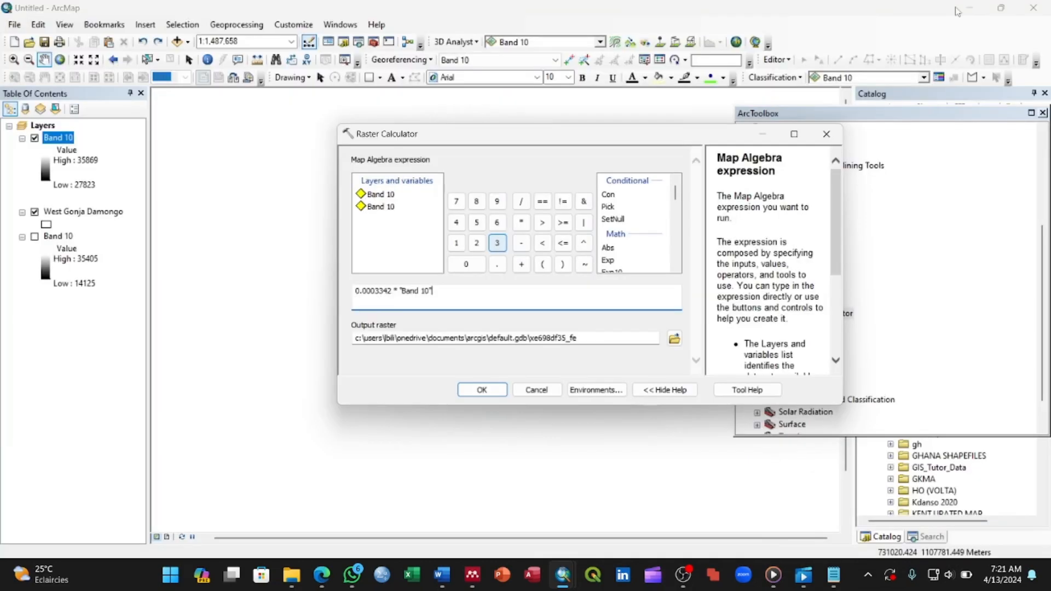
mouse_move(441, 575)
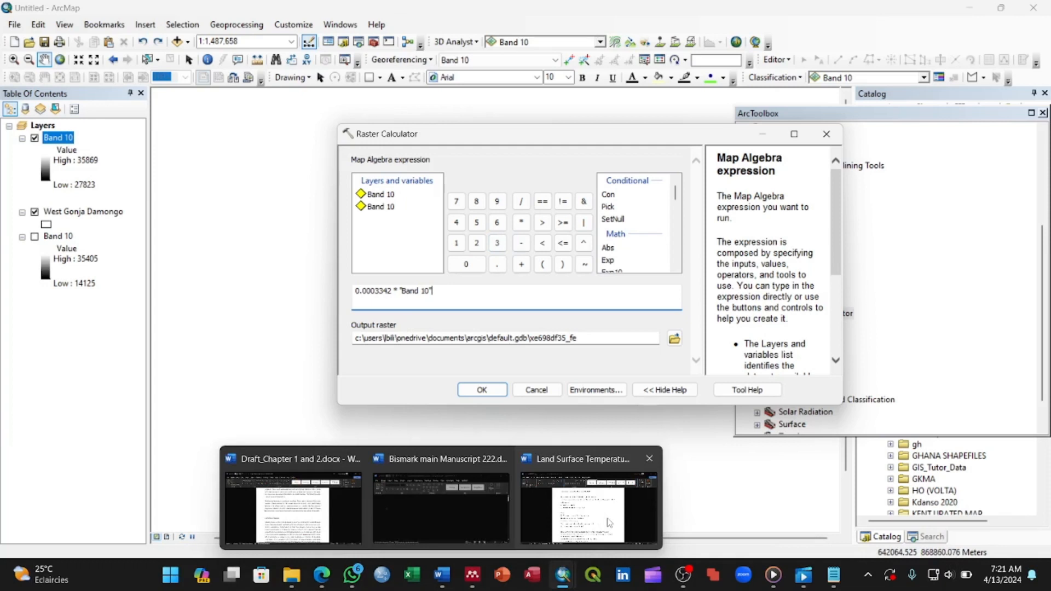
type("+ 0.10000")
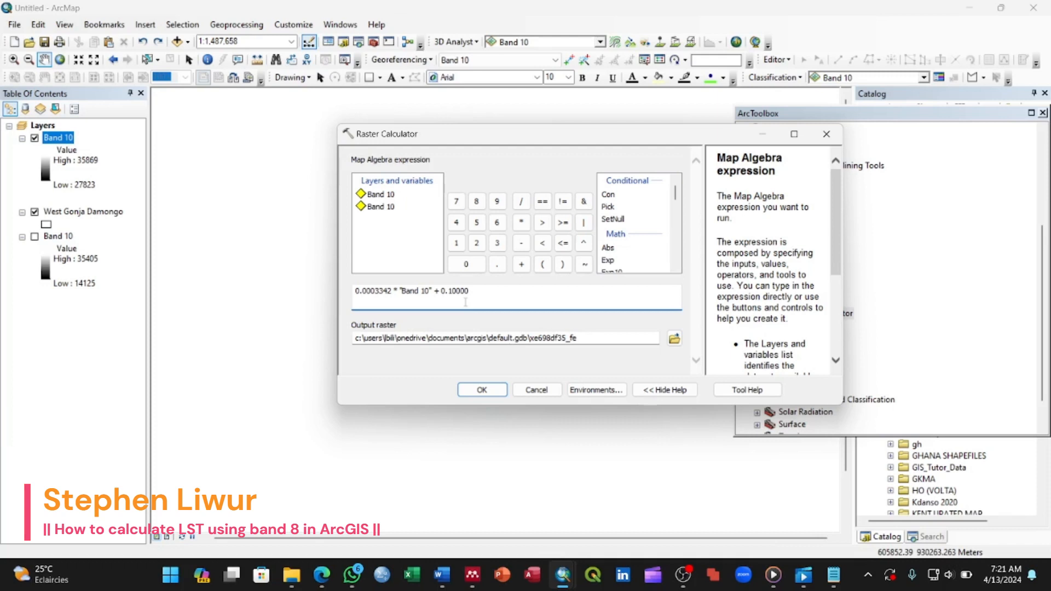
type("- 0.29")
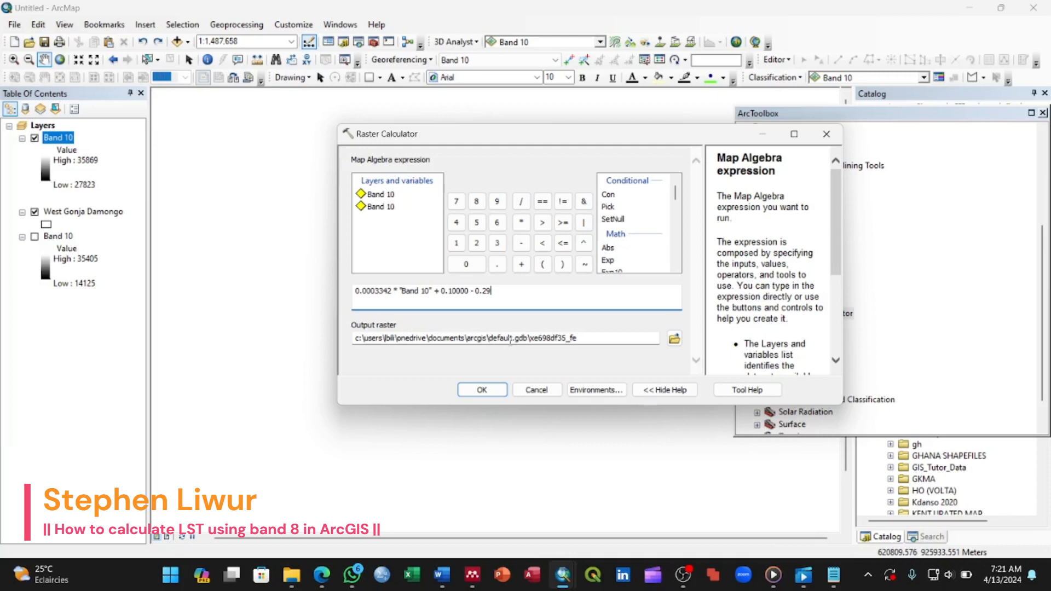
Step: Set the TOA radiance output raster to Southern_TOA in the Damongo folder
left_click(674, 339)
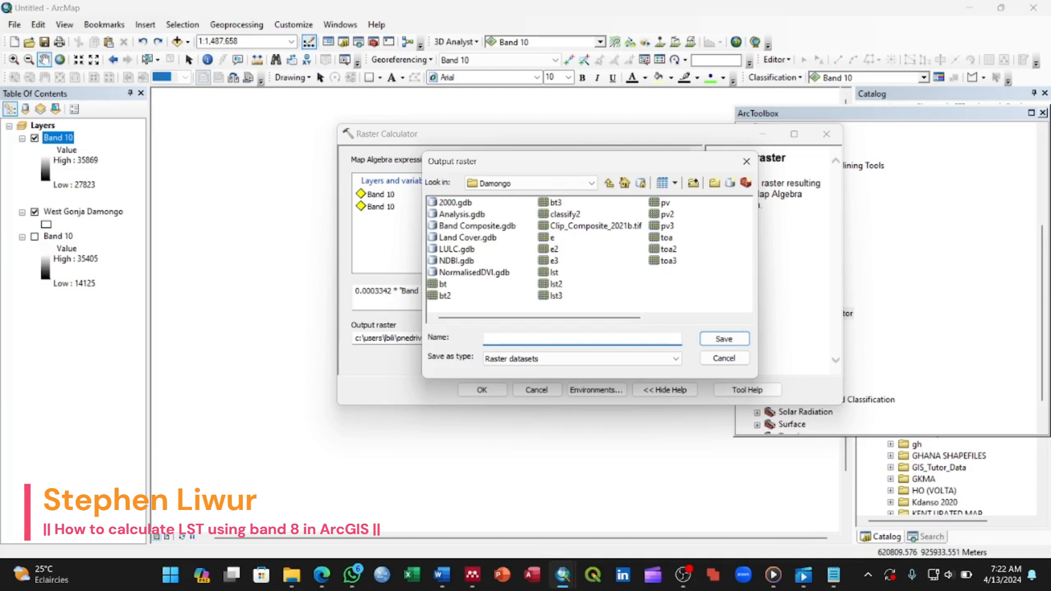
type("oTOA")
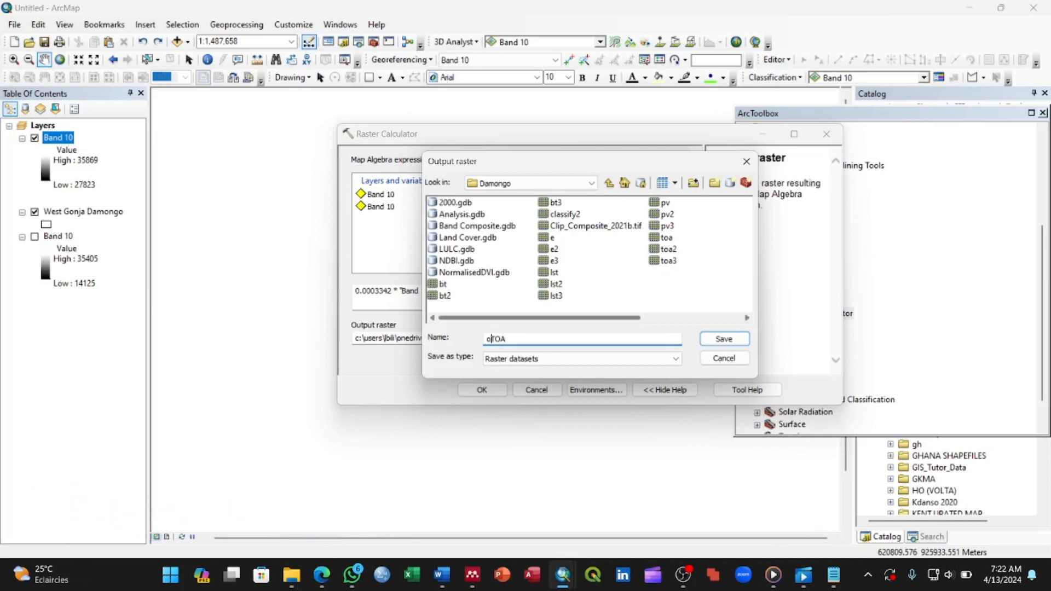
type("uthern_")
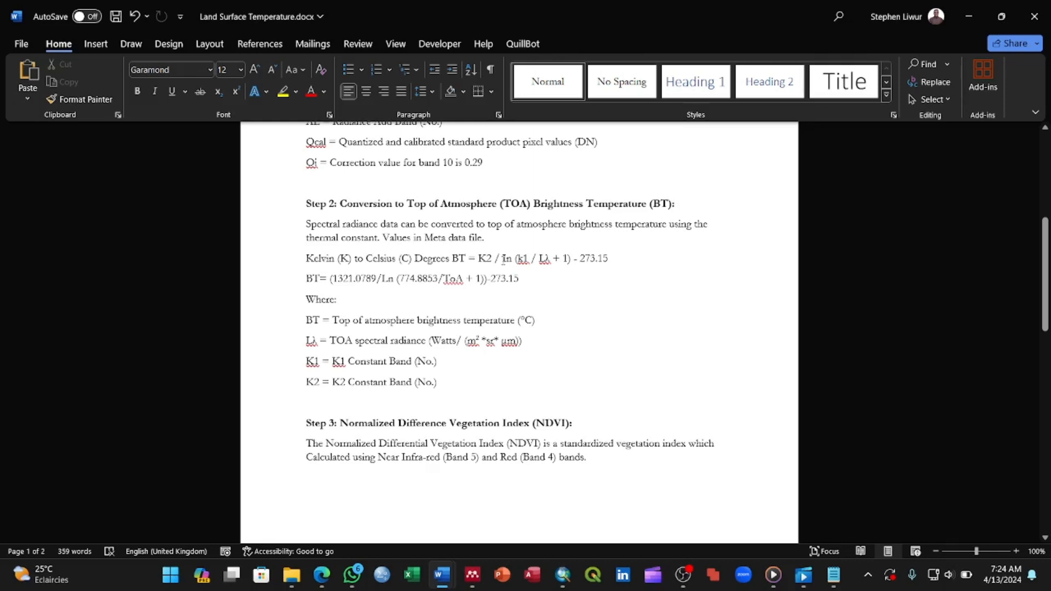
Step: Switch to the Notepad metadata file and get Band 10's K2 constant 1321.0789 and K1 constant 774.8853 for the brightness temperature expression
key("alt+Tab")
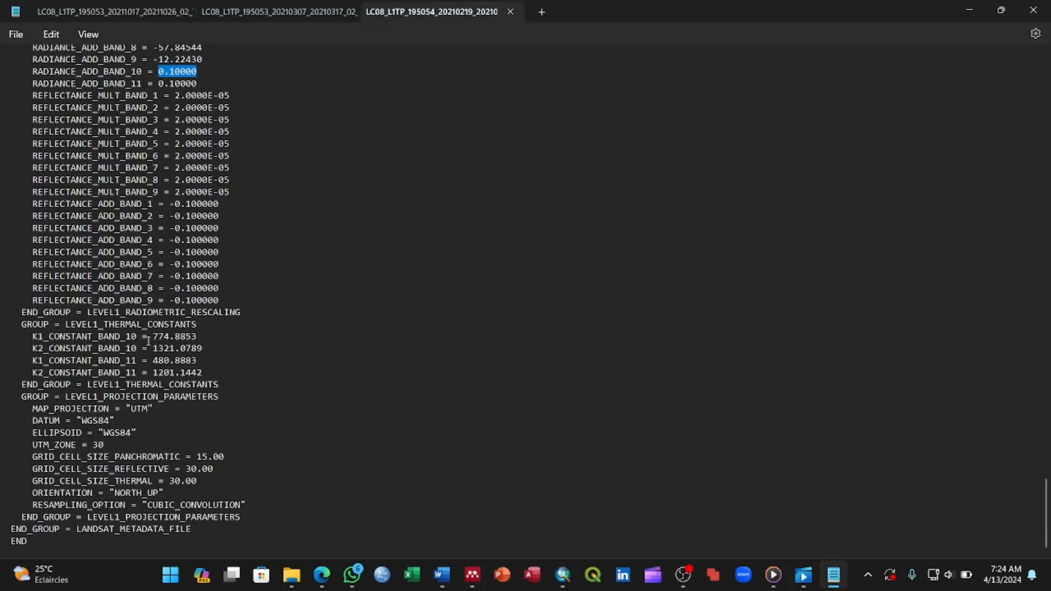
left_click_drag(154, 348, 201, 350)
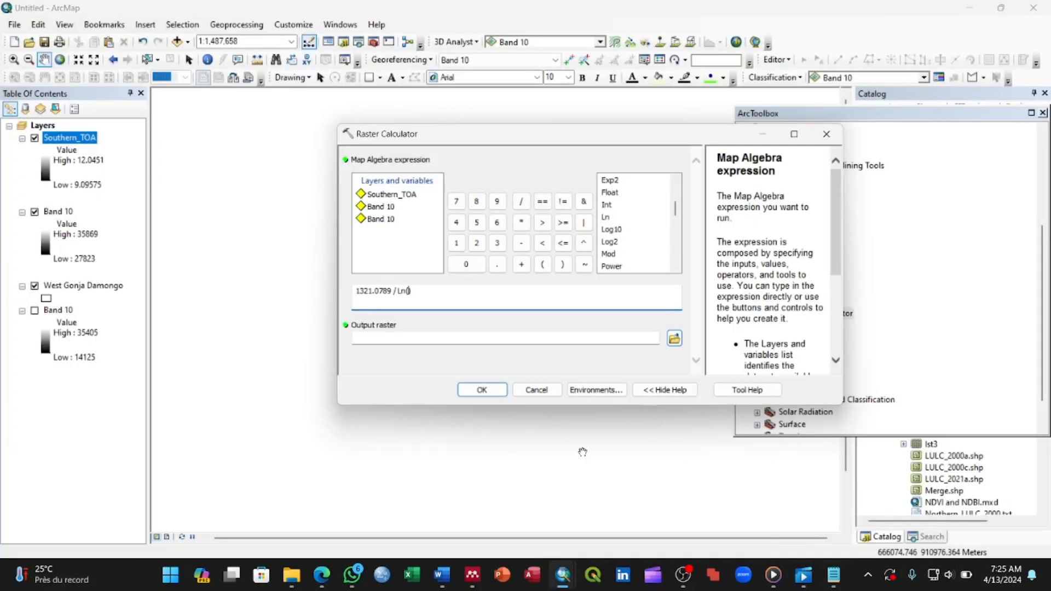
left_click(831, 510)
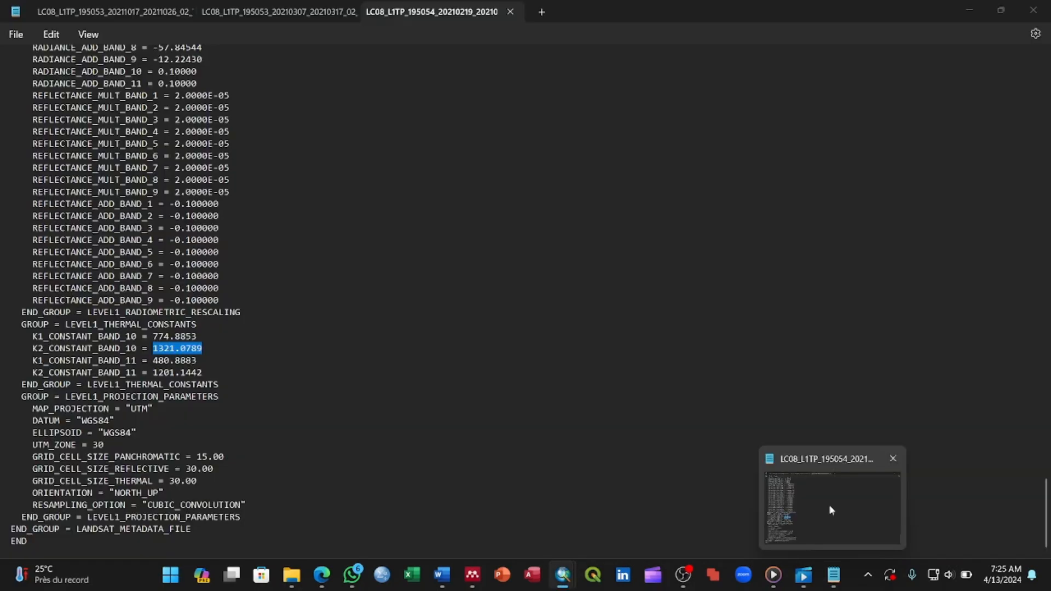
left_click_drag(153, 336, 197, 337)
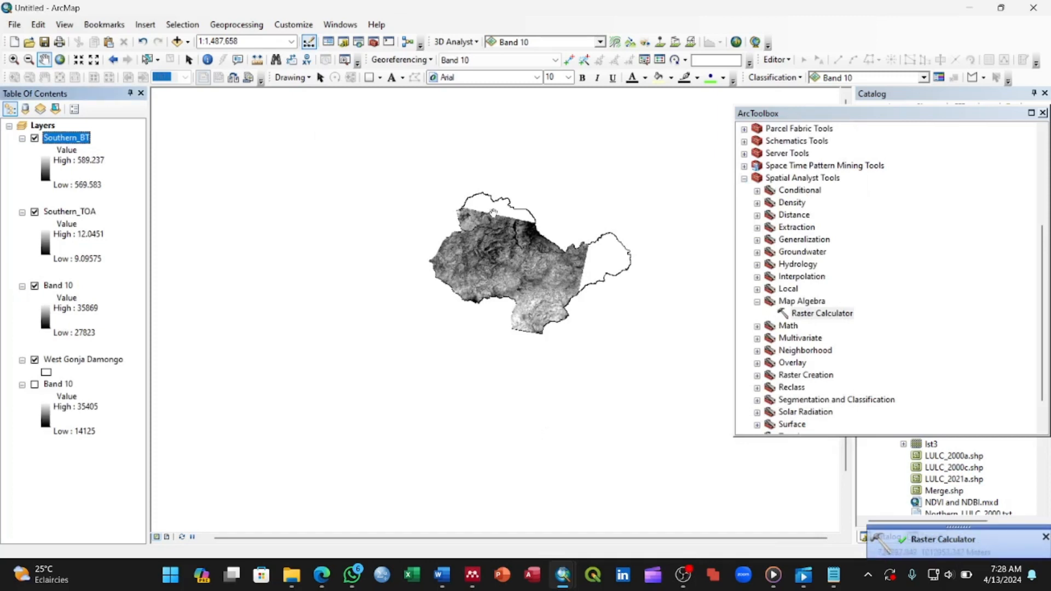
Step: Try to add the clipped 2021 NDVI rasters from NormalisedDVI.gdb to the map, moving ArcToolbox aside and dismissing the warning
mouse_move(454, 577)
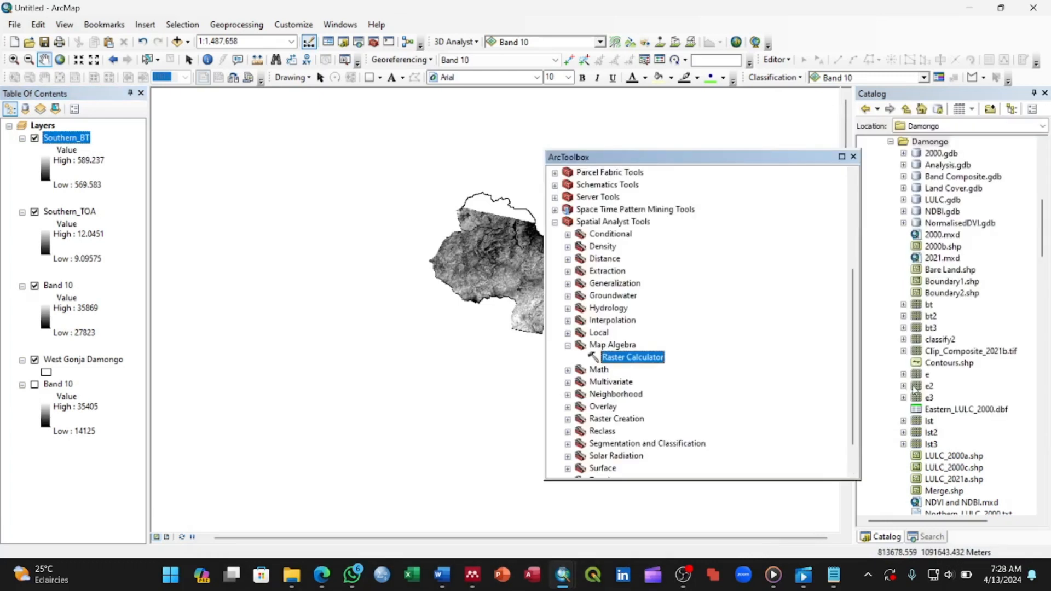
left_click_drag(768, 164, 366, 265)
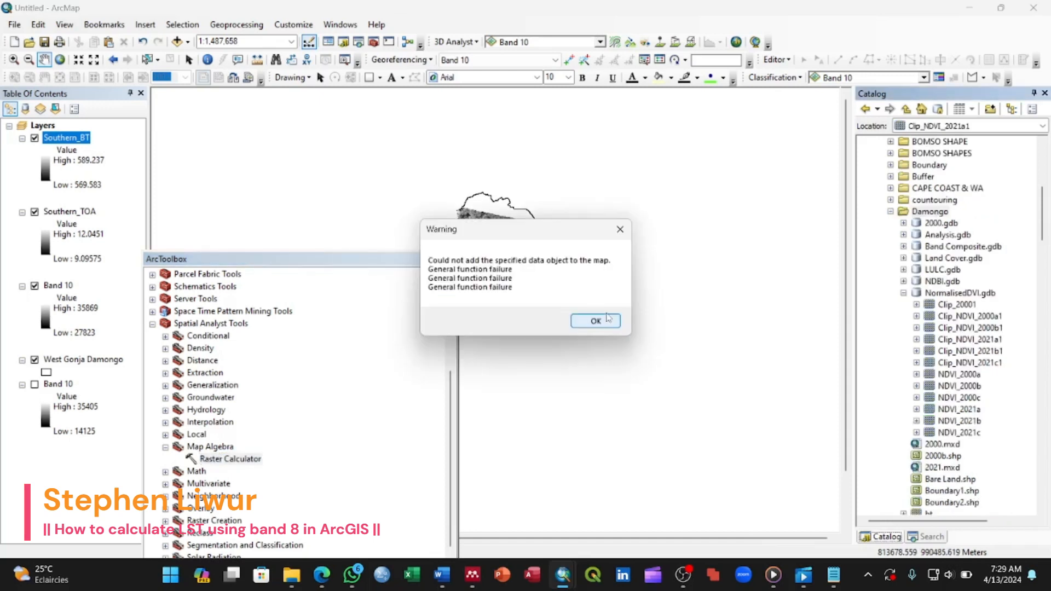
left_click(608, 319)
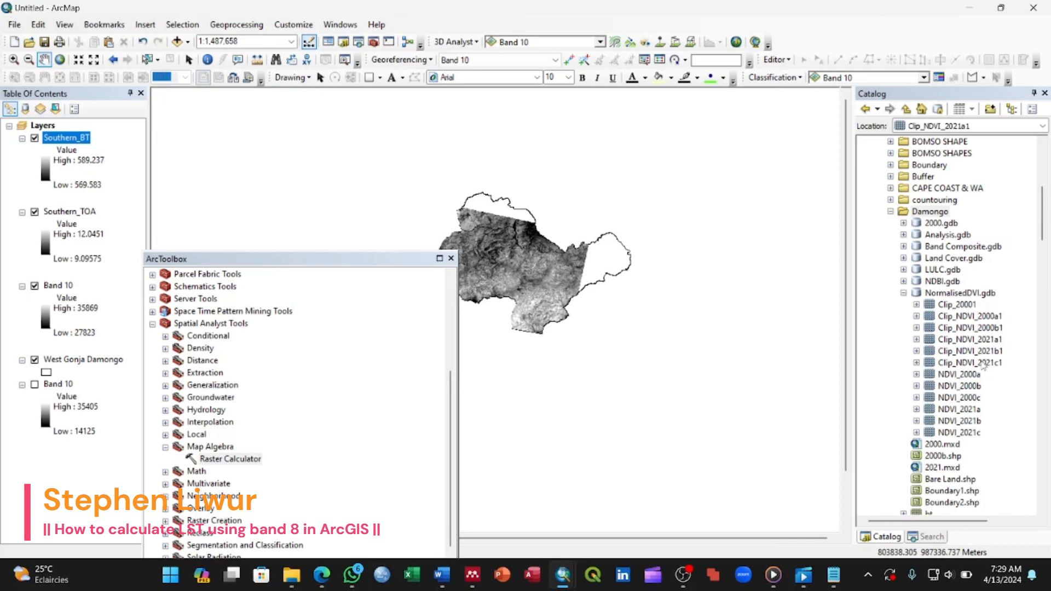
left_click(982, 355)
left_click_drag(984, 364, 699, 337)
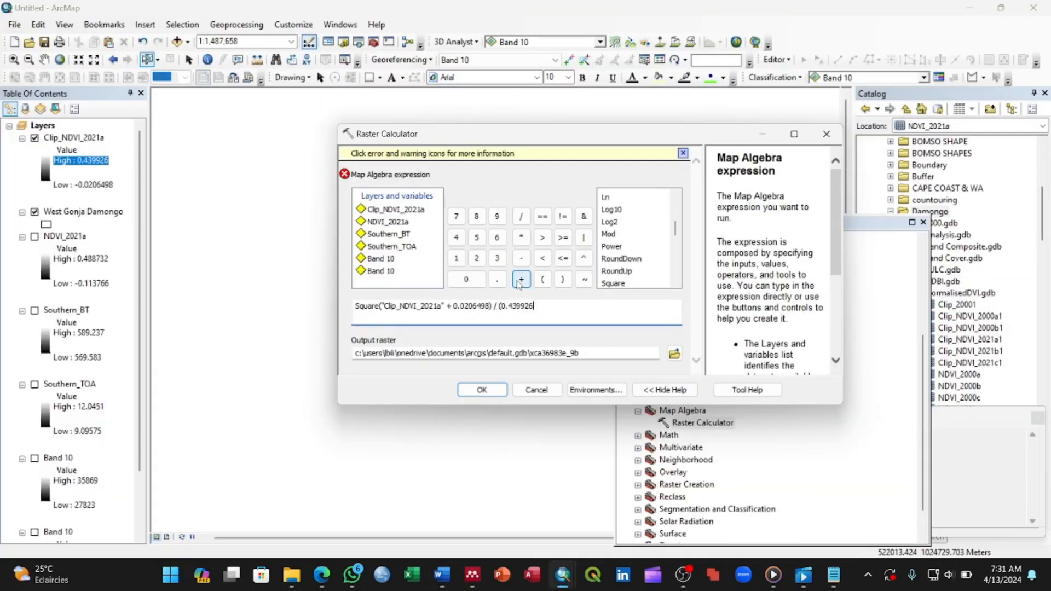
Step: Complete the vegetation proportion expression's denominator as 0.439926 + 0.0206498 and name the output raster Southern_PV in the Damongo folder
left_click(520, 279)
left_click(83, 192)
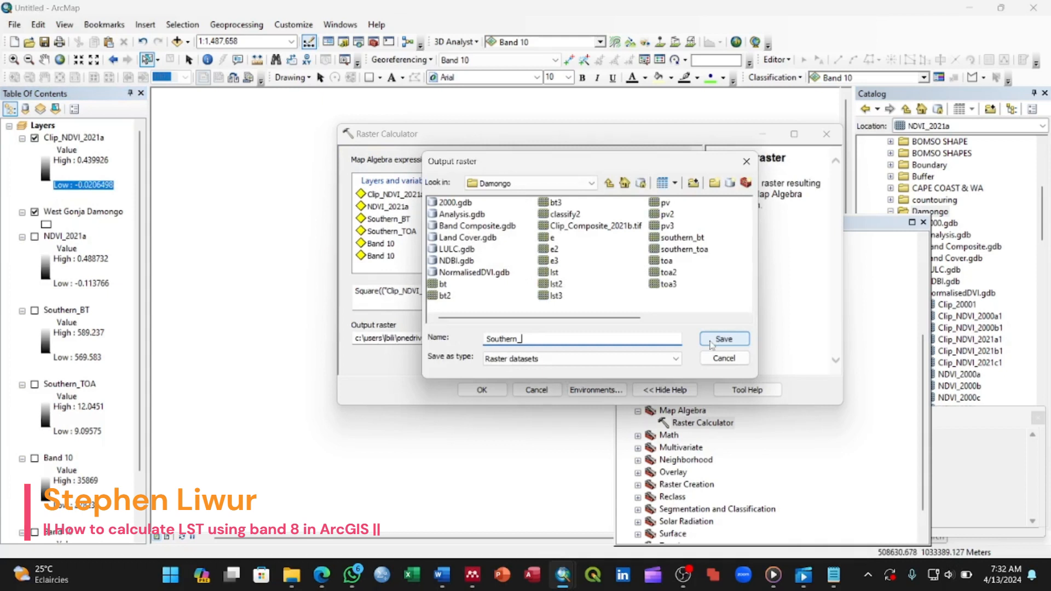
type("PV")
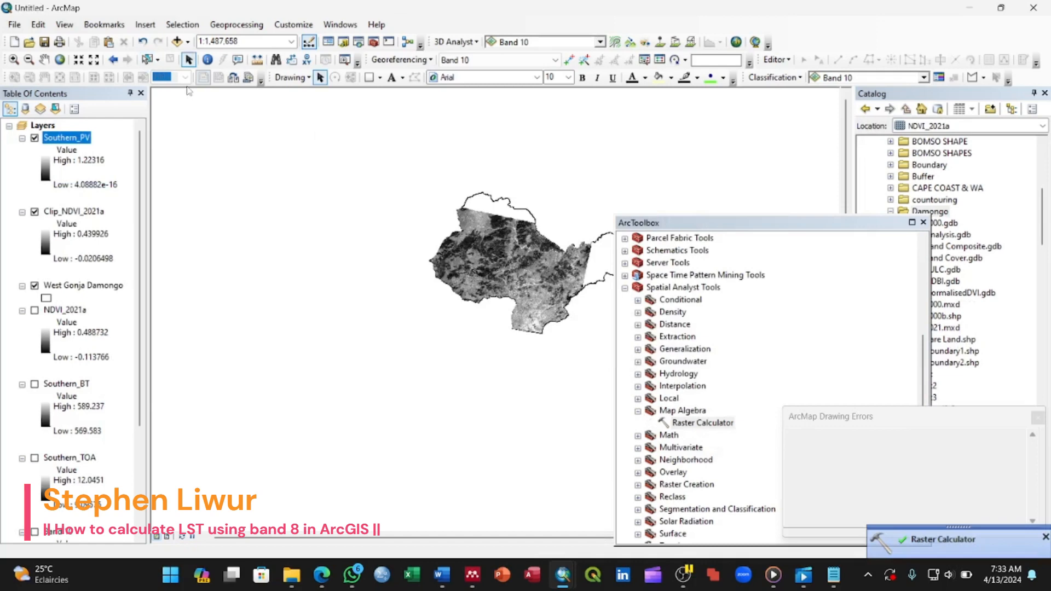
Step: Using the emissivity formula in the Word notes, calculate 0.004 * "Southern_PV" + .986 in the Raster Calculator with output raster Southern_E
left_click(442, 575)
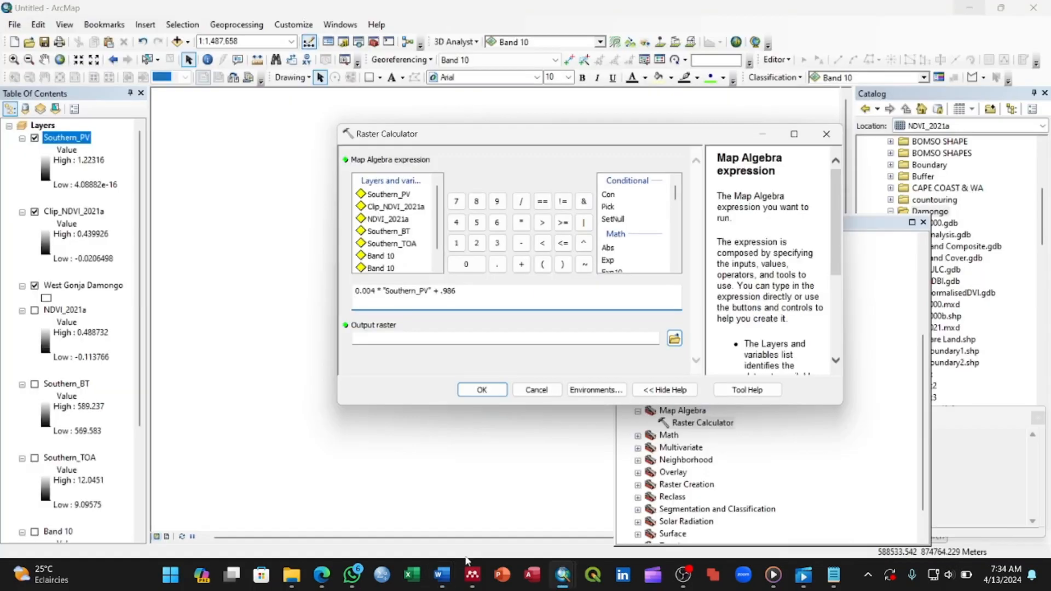
mouse_move(446, 576)
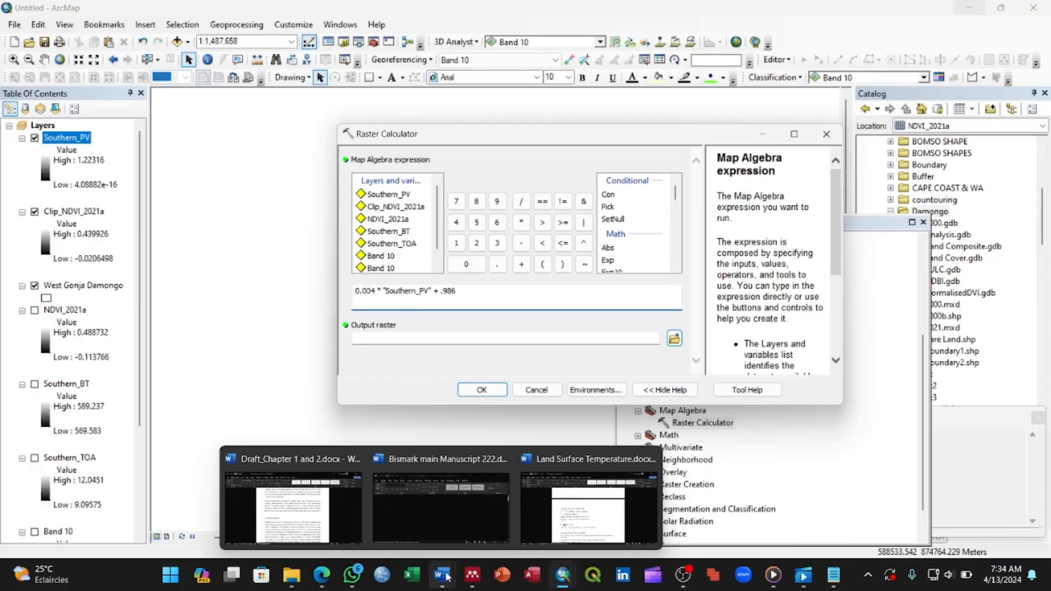
mouse_move(577, 500)
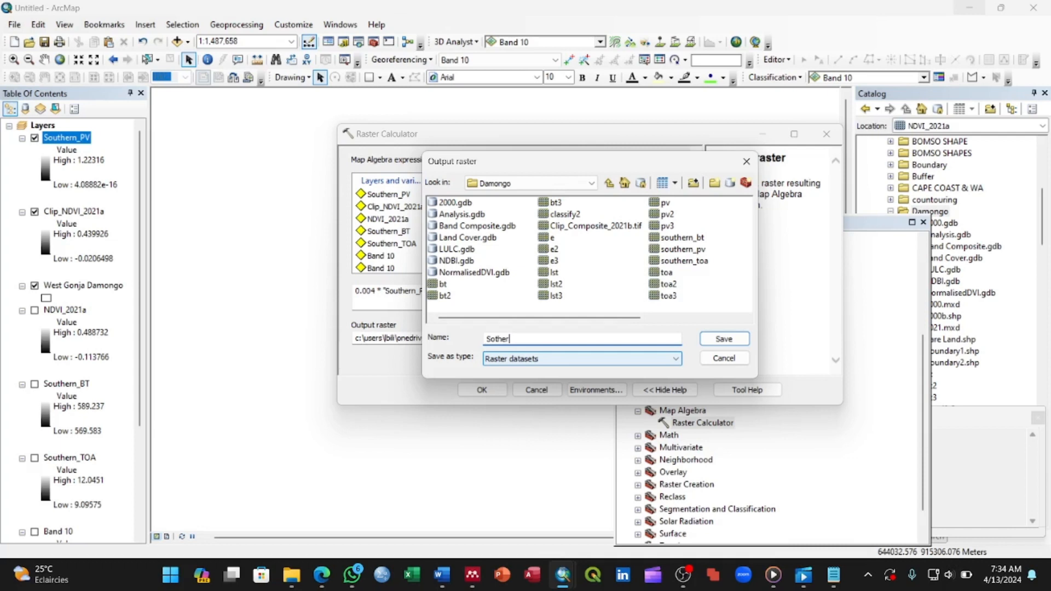
key("Return")
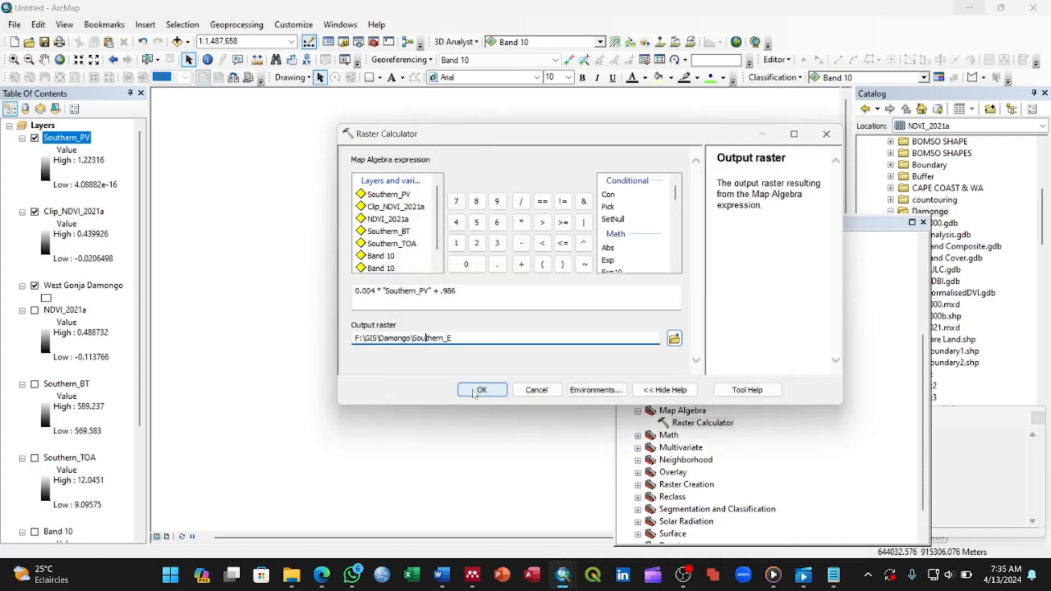
left_click(474, 392)
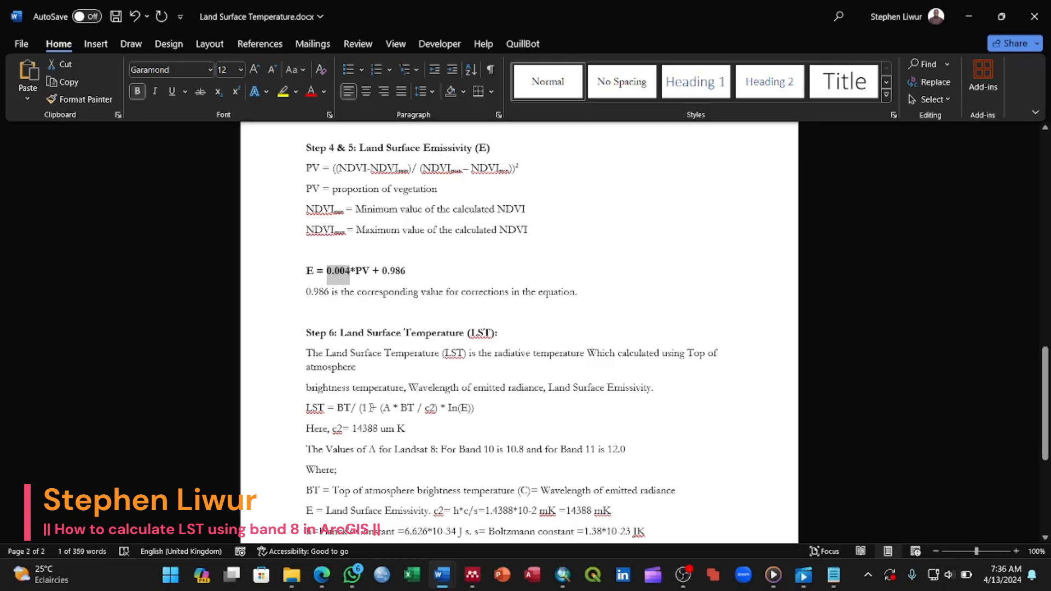
Step: In the Word notes, replace the symbol A with λ in the LST formula and in the line giving the Landsat 8 values
left_click(388, 412)
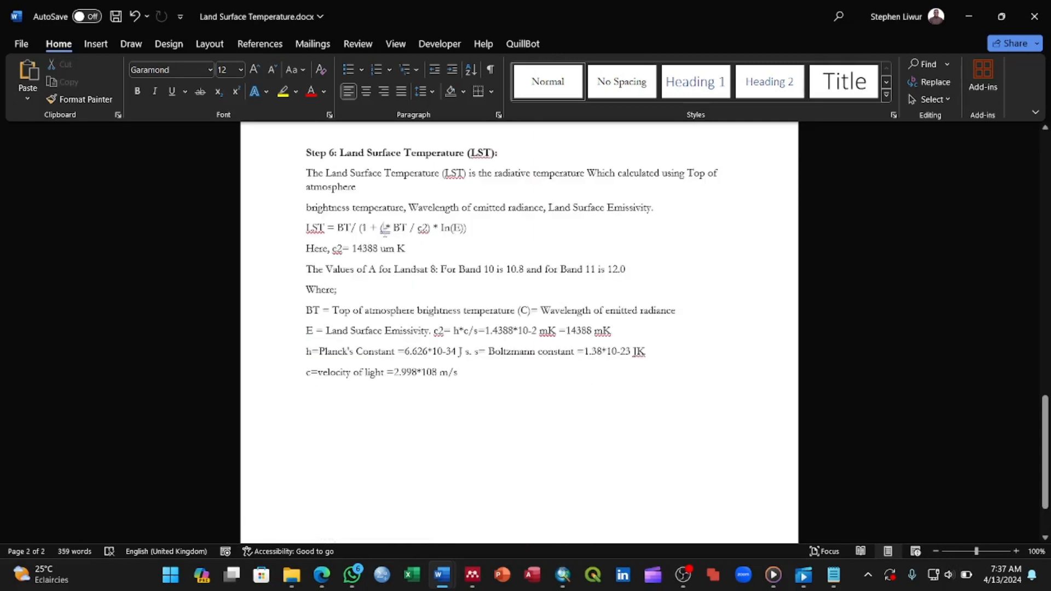
left_click(385, 227)
type("Lλ")
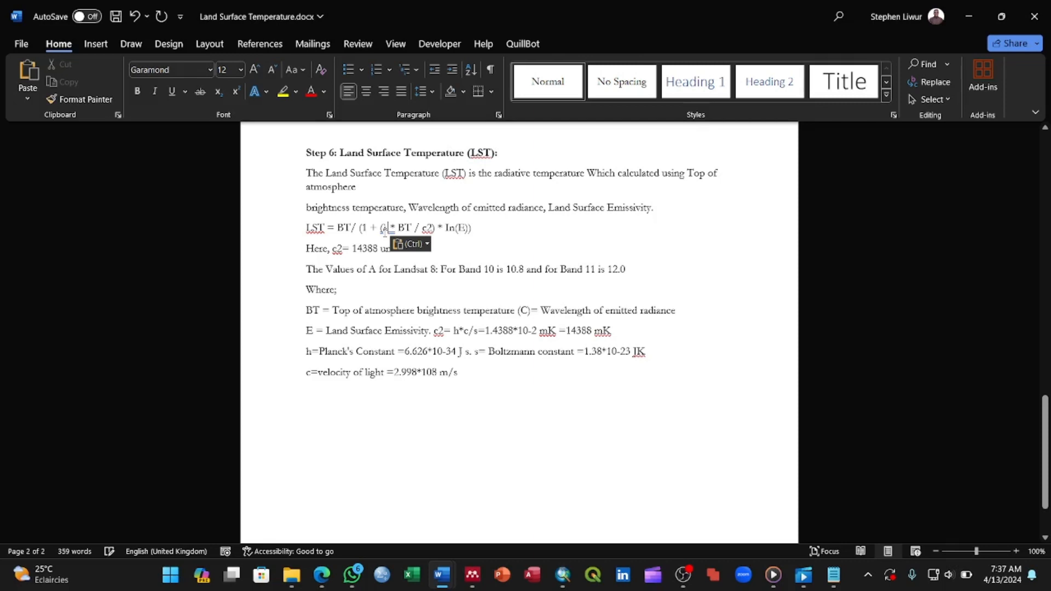
key("Delete")
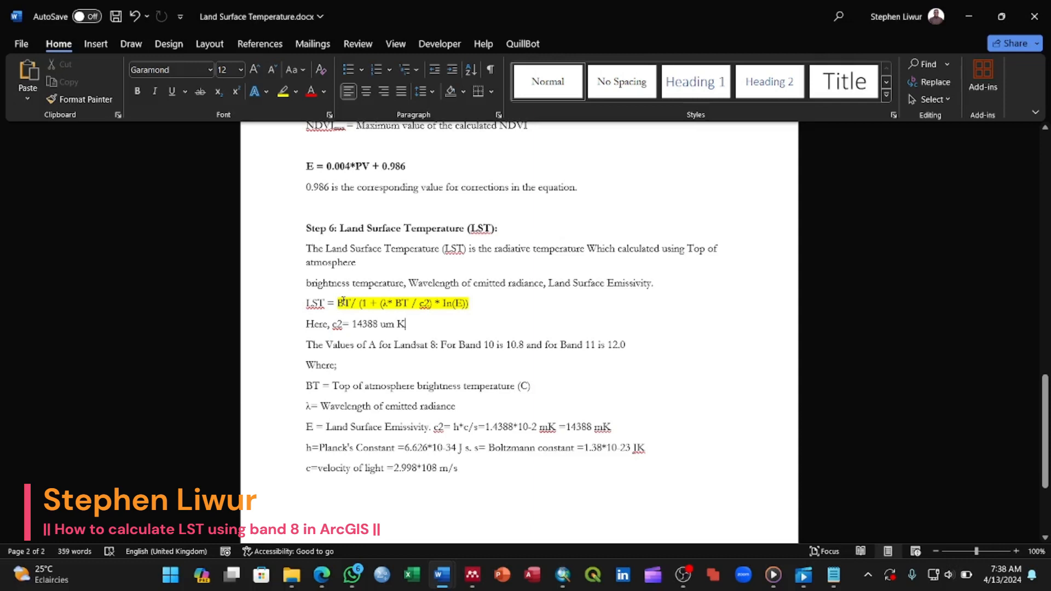
double_click(371, 344)
type("λ")
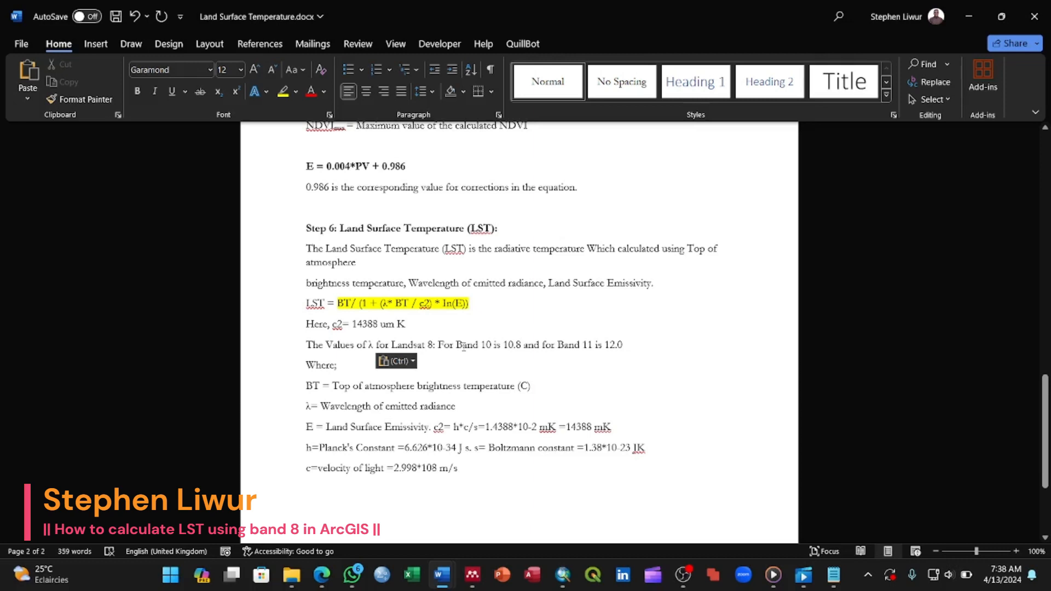
Step: Return to ArcMap and enter "Southern_BT" / (1 + (10.8 * "Southern_BT" / 14388) * as the start of the LST expression in the Raster Calculator
key("alt+Tab")
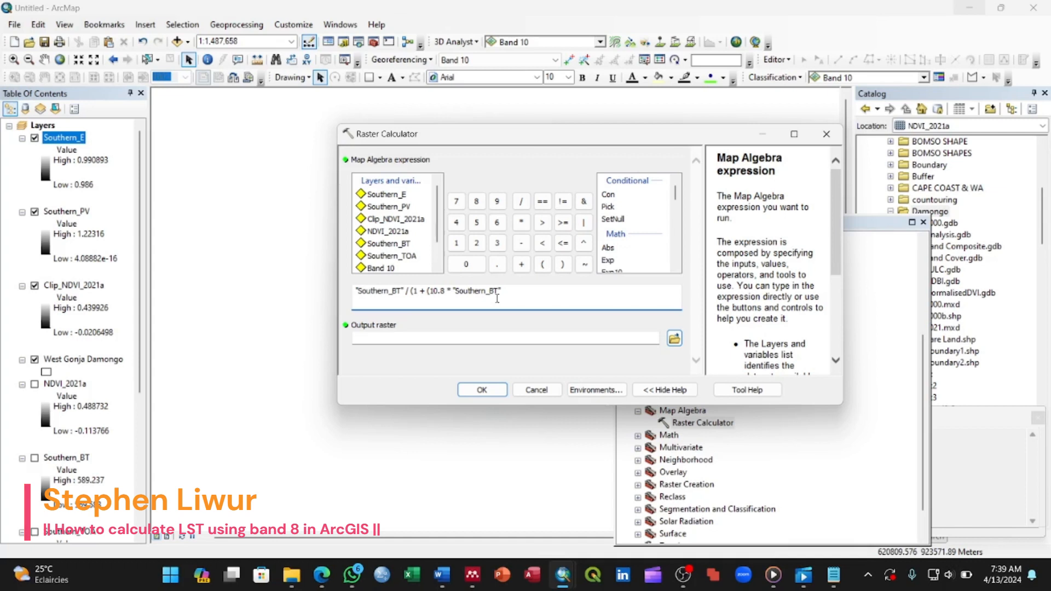
type("/ 14388) *")
scroll(611, 227, "down", 3)
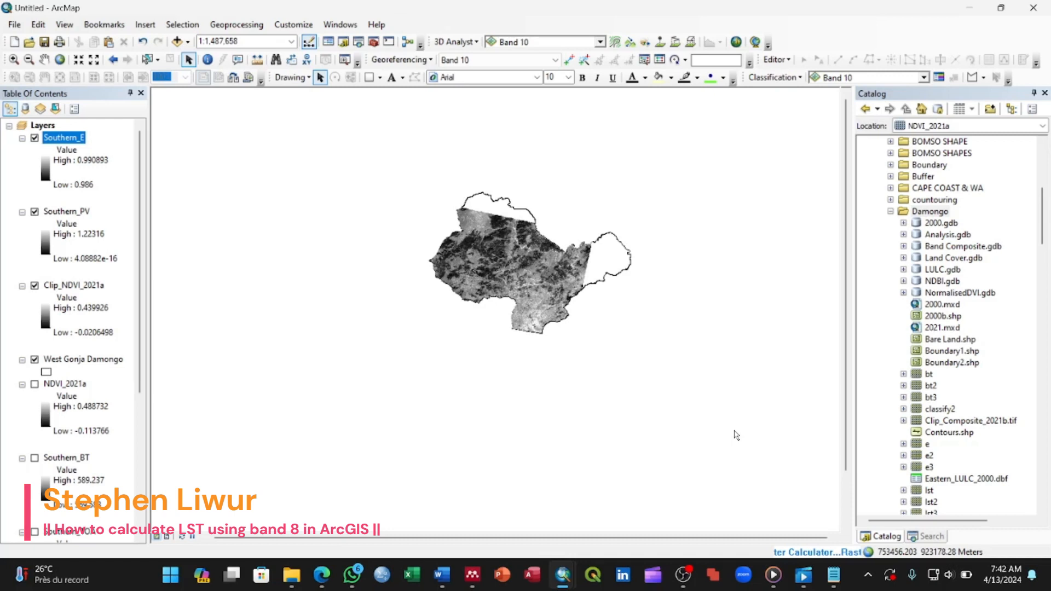
Step: Hide the Southern_PV layer on the map
left_click(35, 211)
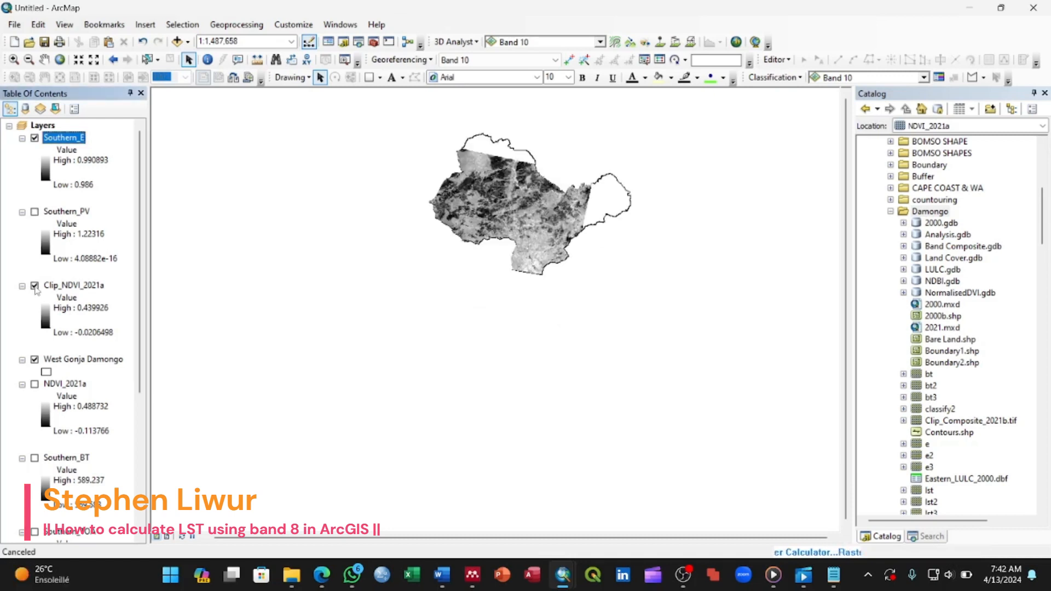